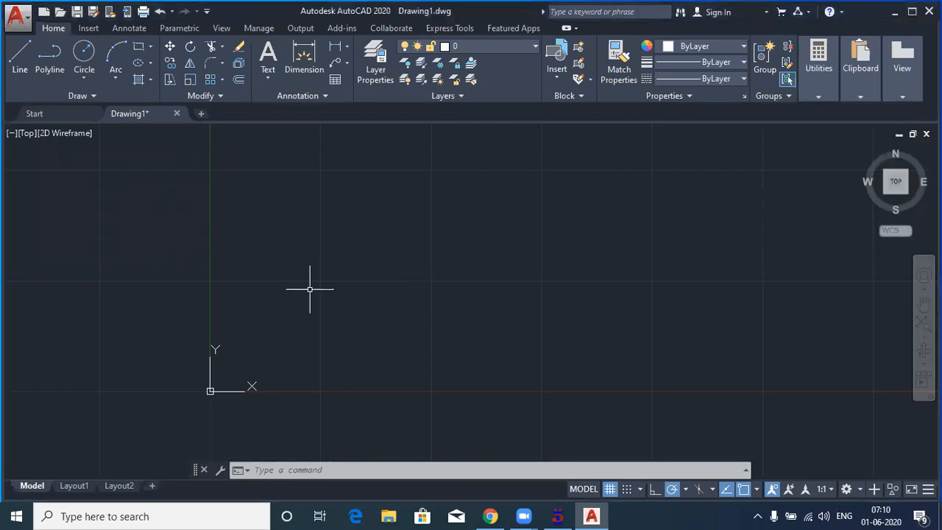
pyautogui.scroll(-2, 280, 331)
pyautogui.moveTo(283, 333)
pyautogui.mouseDown(button='middle')
pyautogui.moveTo(414, 260)
pyautogui.moveTo(420, 288)
pyautogui.mouseUp(button='middle')
pyautogui.scroll(2, 387, 313)
pyautogui.scroll(2, 387, 313)
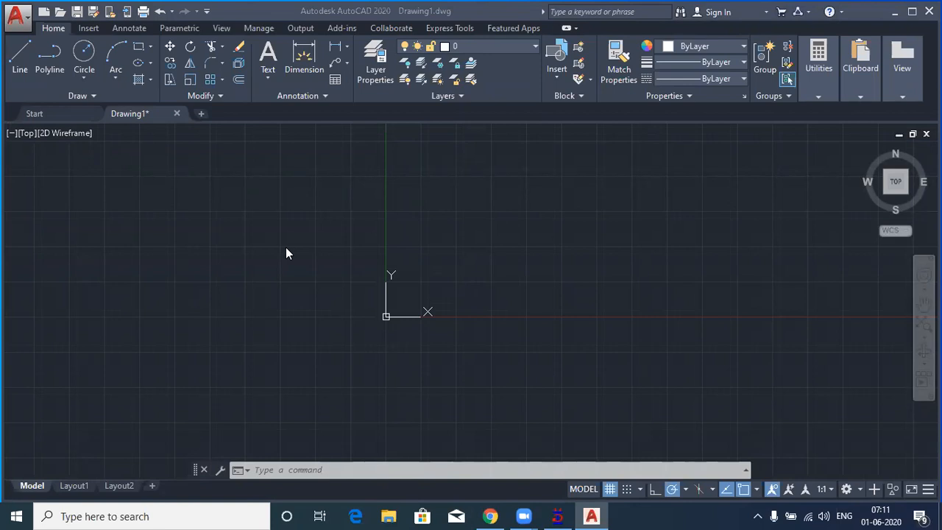
pyautogui.click(222, 81)
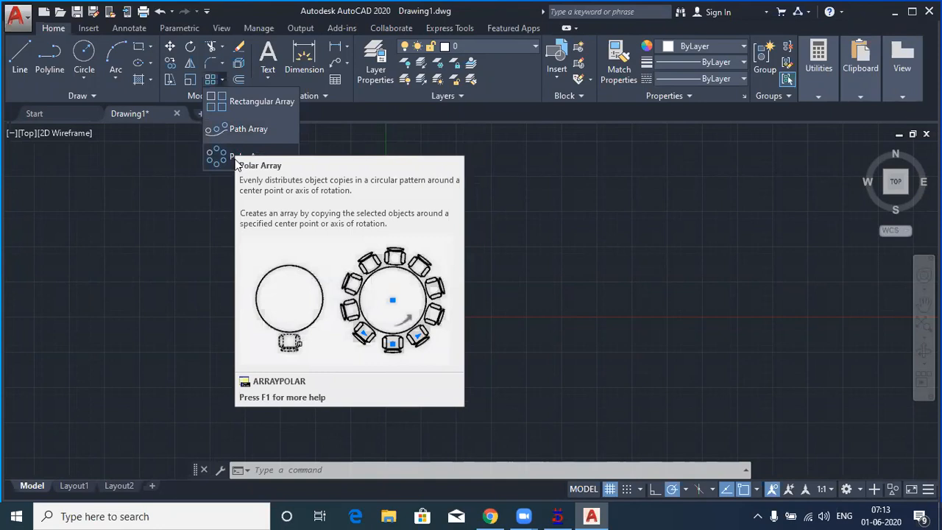
pyautogui.click(150, 226)
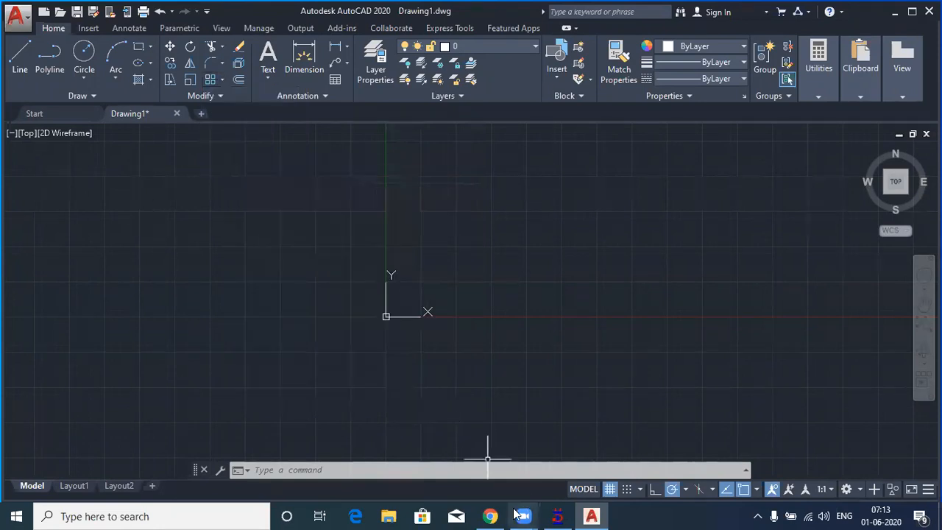
# - Switch to the Autocad Online group chat in WhatsApp Web, look through the shared practice drawings, and return to AutoCAD
pyautogui.click(491, 516)
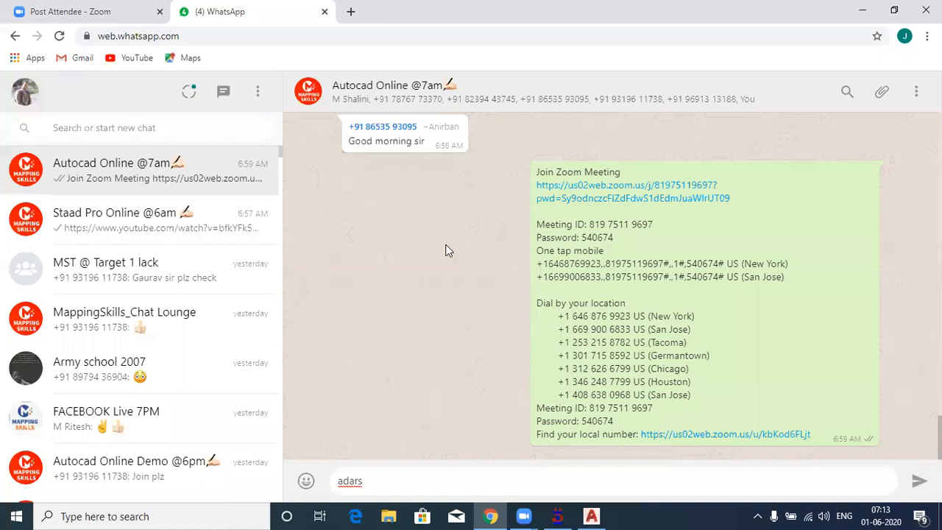
pyautogui.scroll(10, 448, 252)
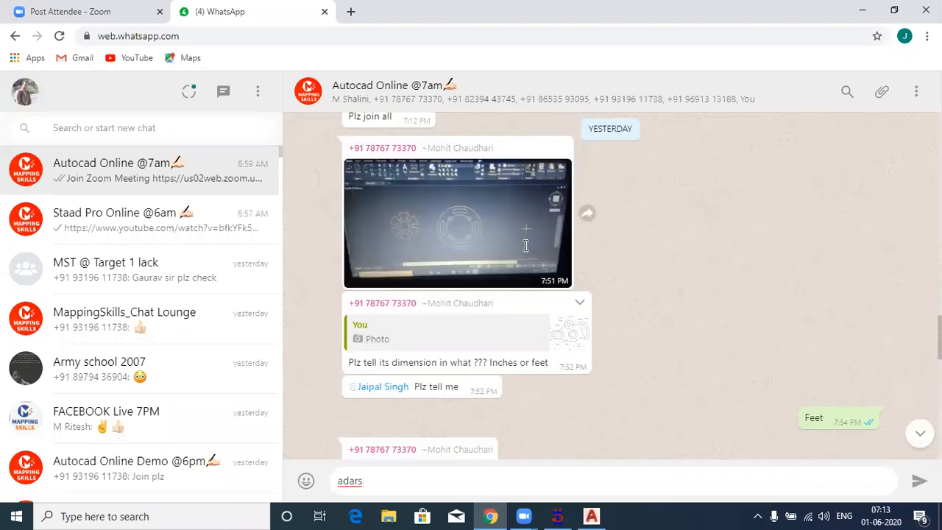
pyautogui.scroll(5, 773, 203)
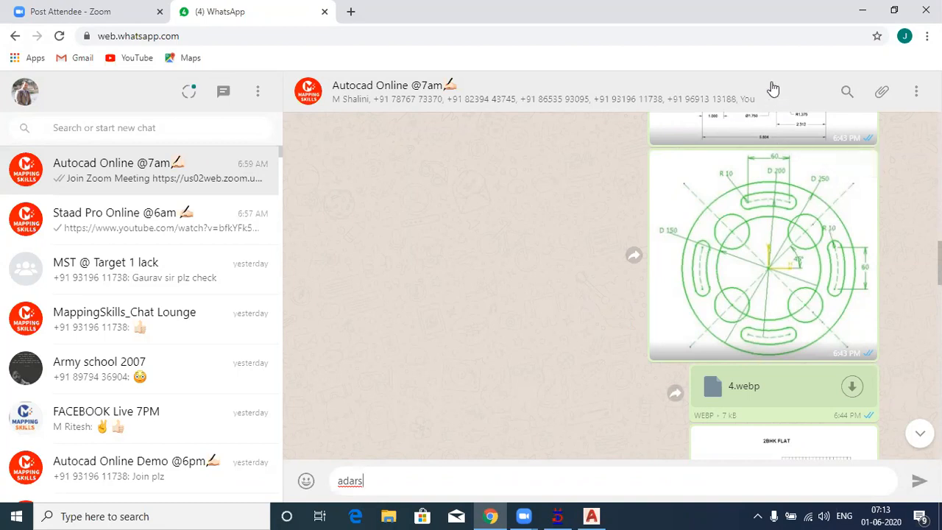
pyautogui.click(862, 10)
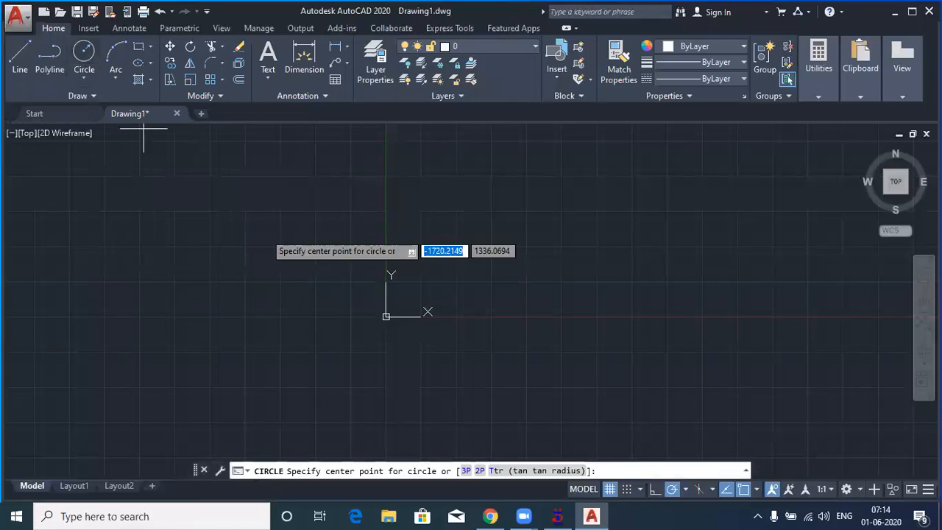
# - Draw a circle with a radius of 100 in the empty area up and left of the origin
pyautogui.click(262, 197)
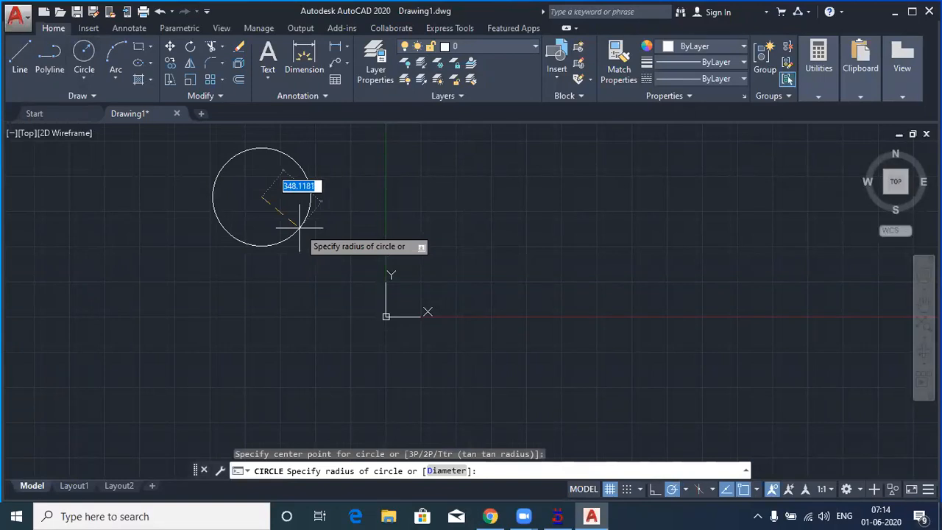
pyautogui.write('100')
pyautogui.press('Return')
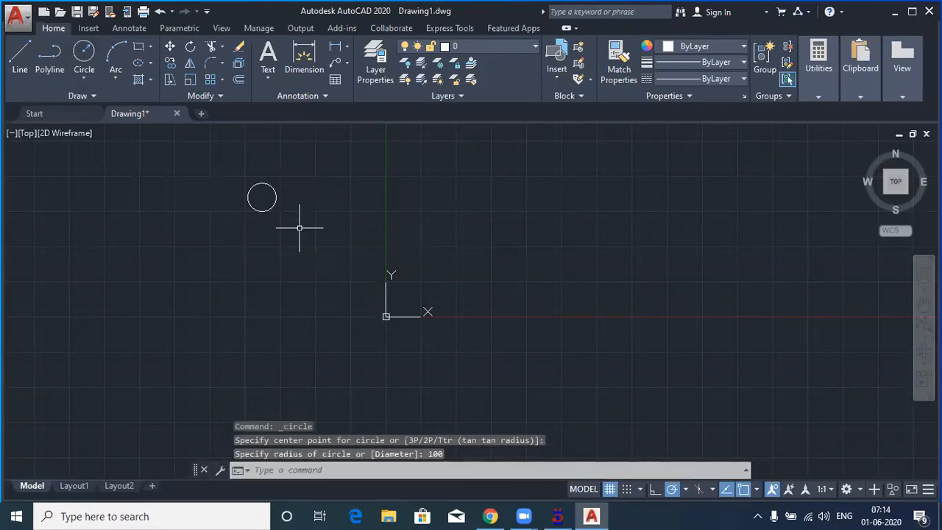
pyautogui.scroll(4, 250, 184)
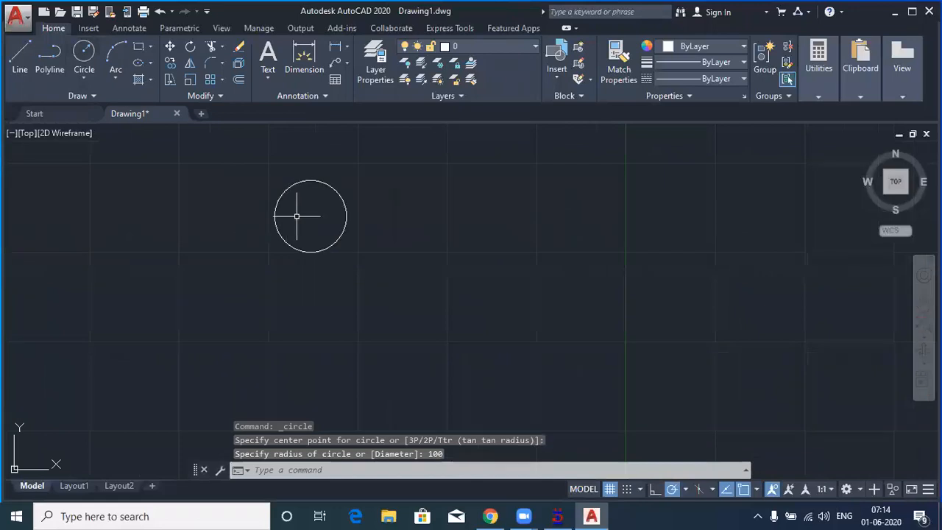
# - Add the Dynamic Input toggle to the status bar and turn dynamic input off
pyautogui.click(928, 488)
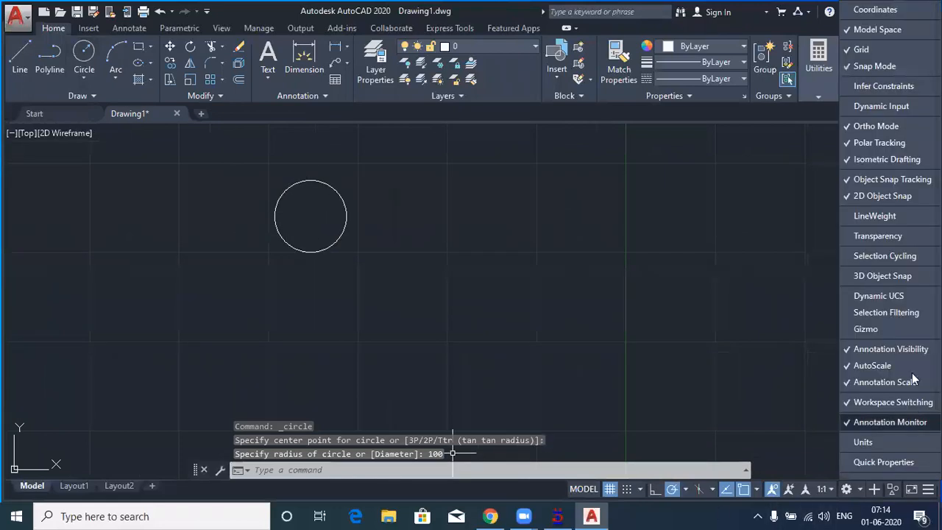
pyautogui.click(880, 106)
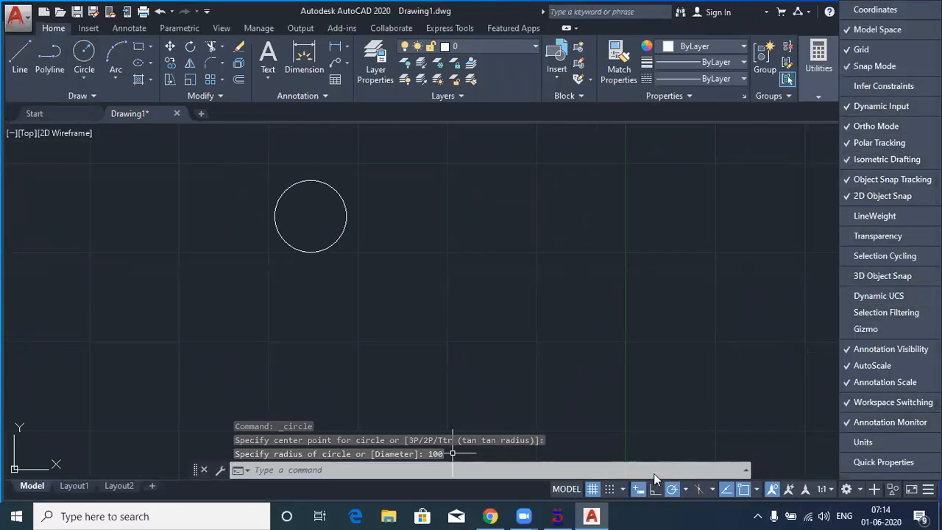
pyautogui.click(639, 489)
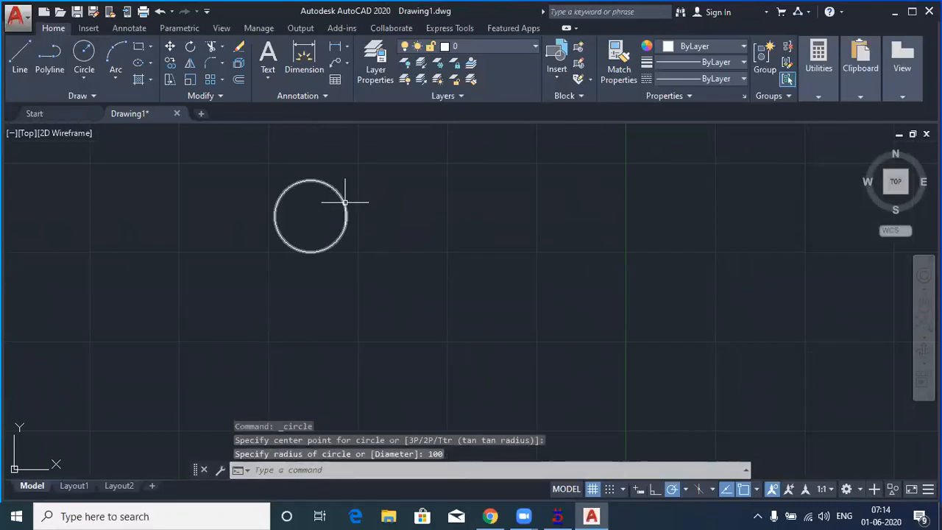
pyautogui.moveTo(319, 210); pyautogui.dragTo(313, 229, button='middle')
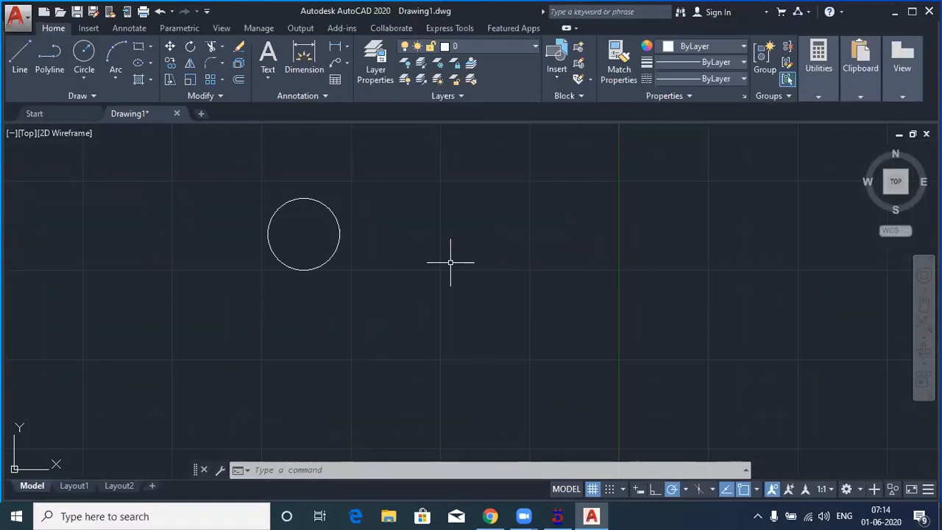
# - Start an associative rectangular array of the circle with the ARRAY command
pyautogui.click(224, 81)
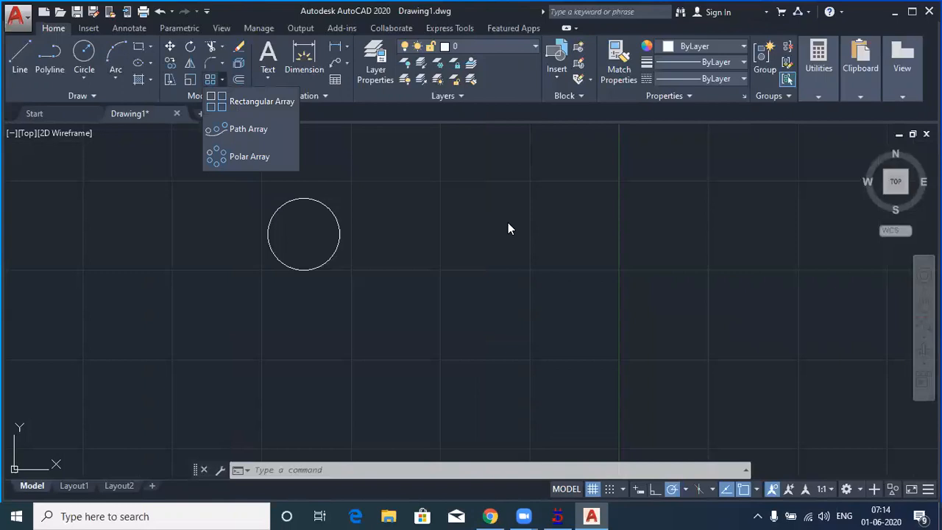
pyautogui.click(508, 228)
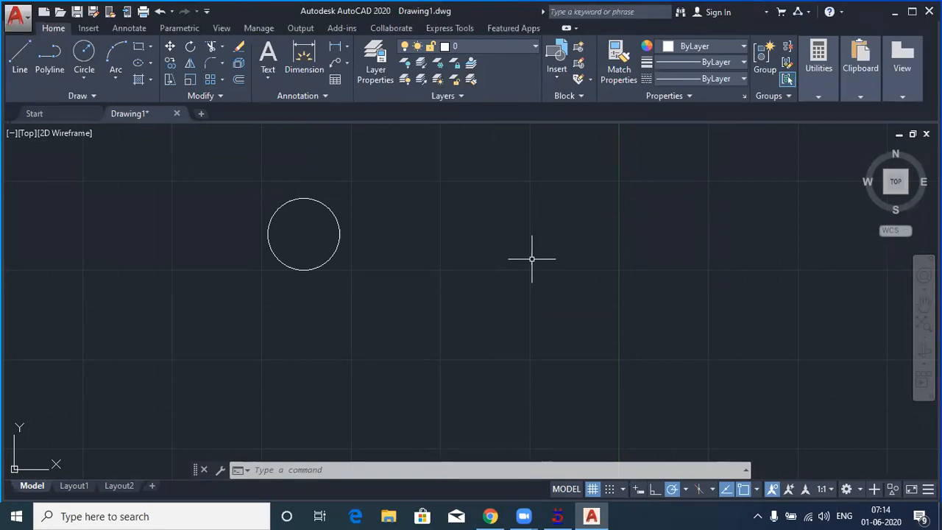
pyautogui.write('a')
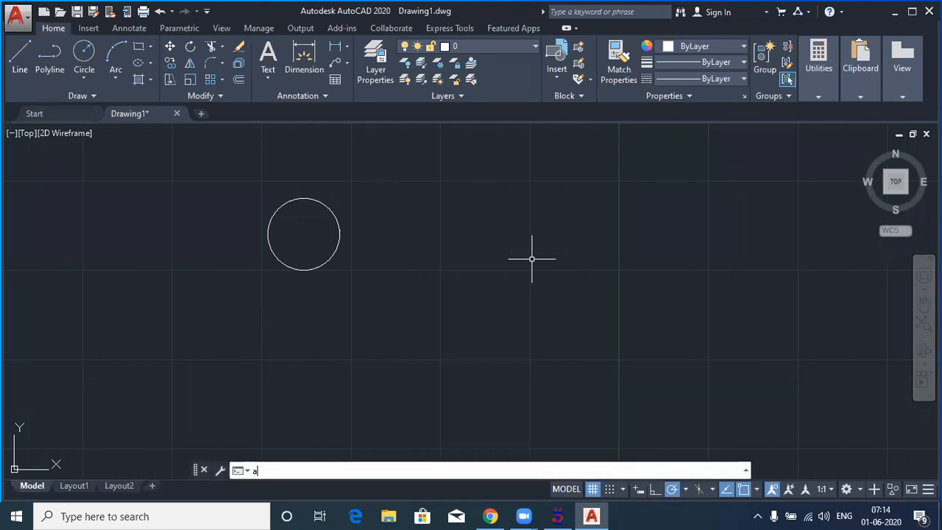
pyautogui.write('r')
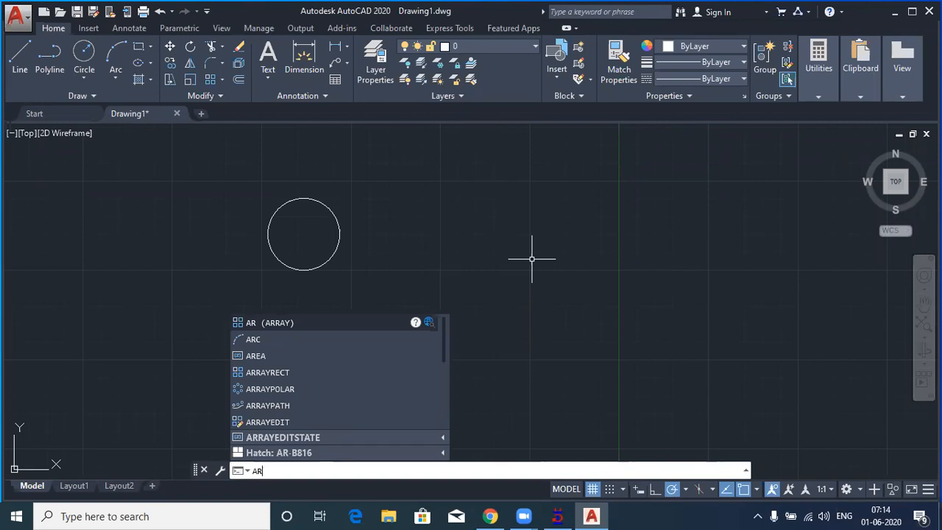
pyautogui.press('Return')
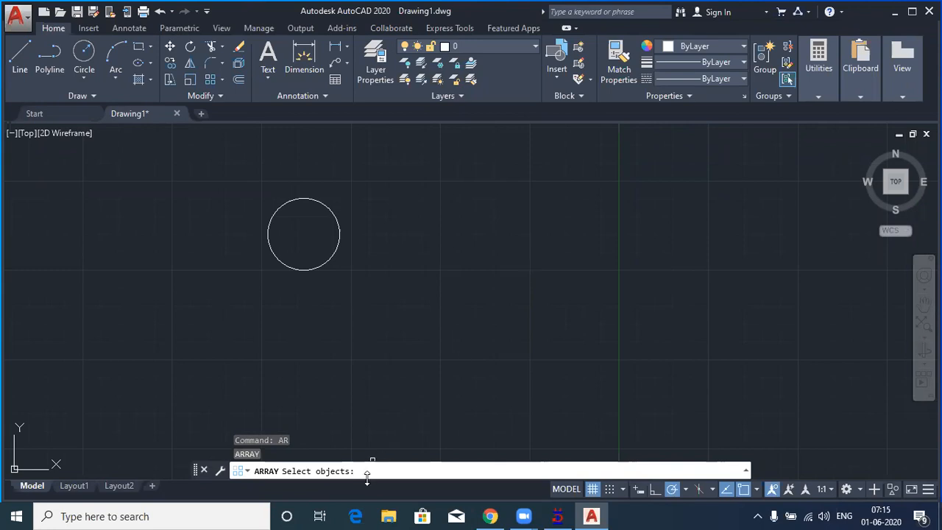
pyautogui.click(308, 270)
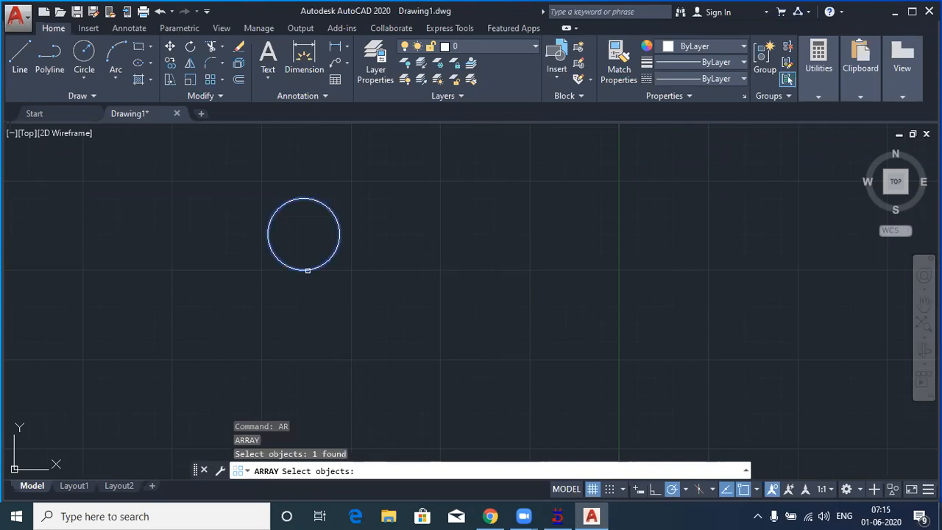
pyautogui.press('Return')
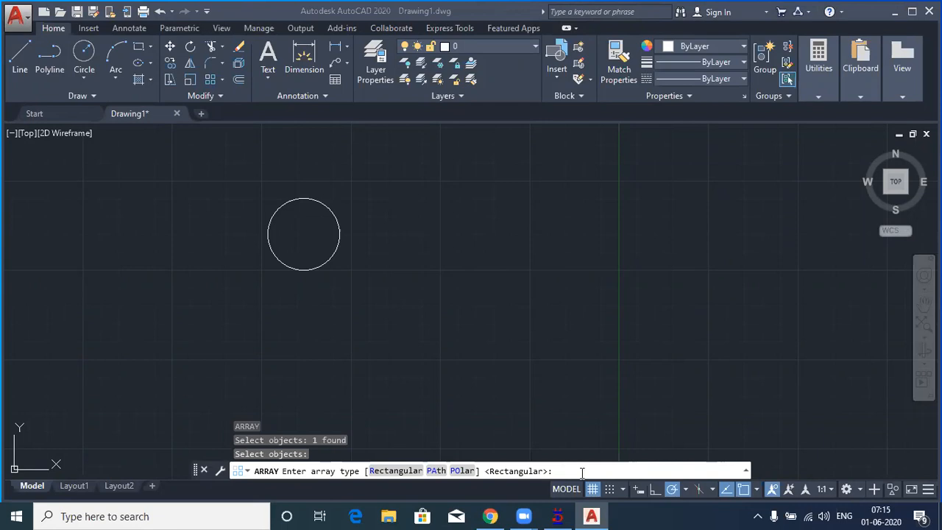
pyautogui.write('r')
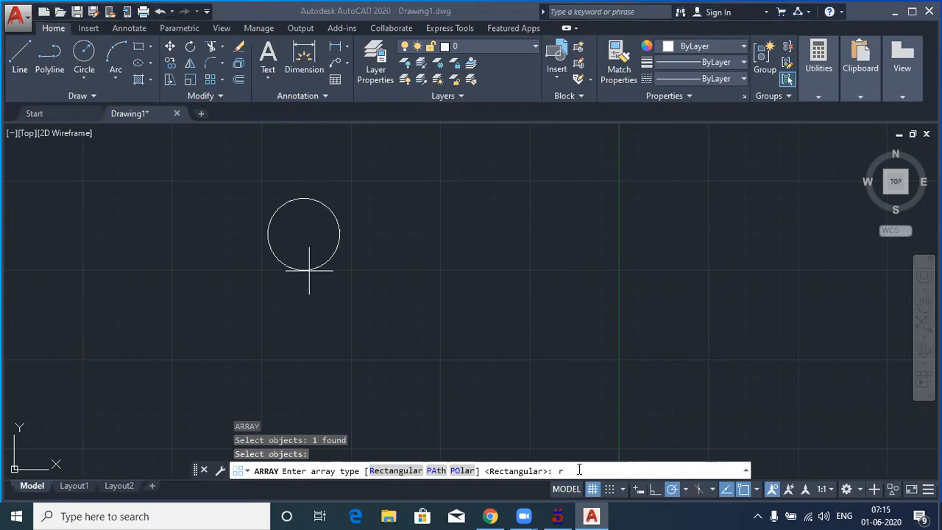
pyautogui.press('Return')
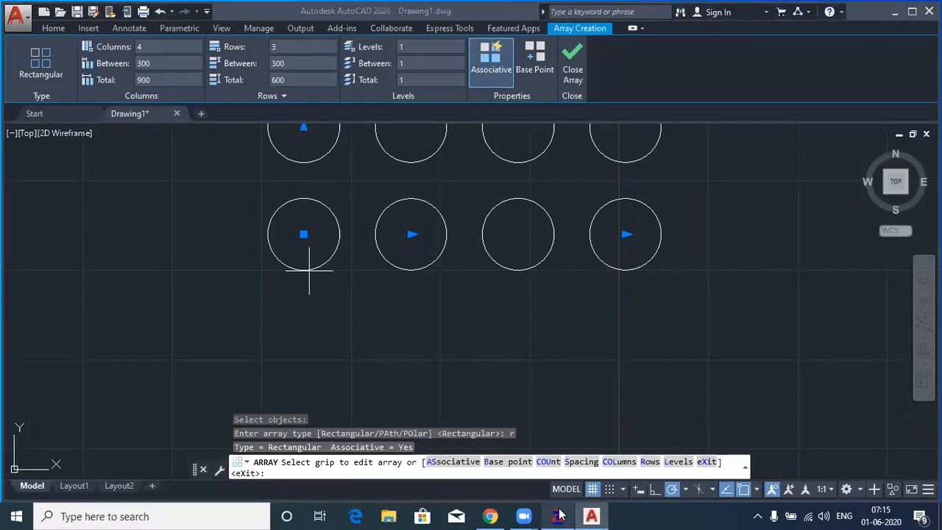
pyautogui.scroll(-4, 419, 313)
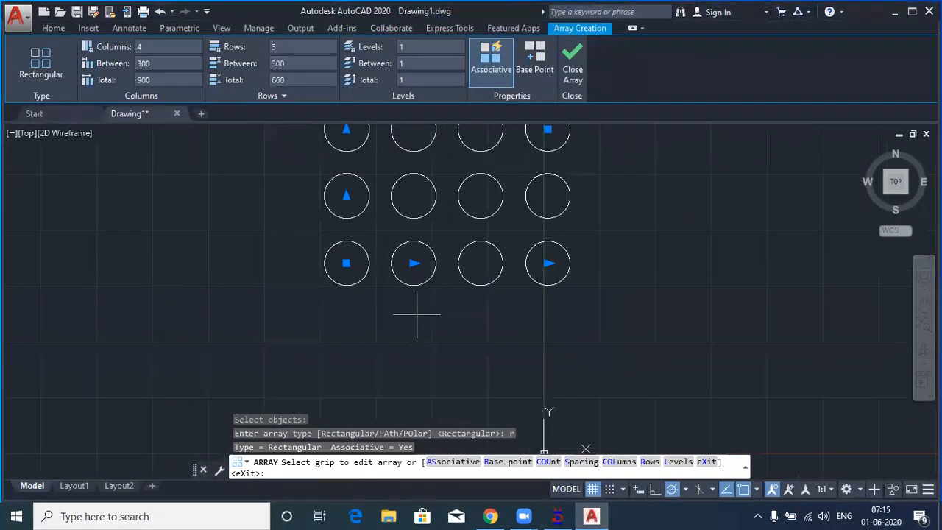
pyautogui.moveTo(425, 312); pyautogui.dragTo(314, 389, button='middle')
pyautogui.scroll(2, 294, 320)
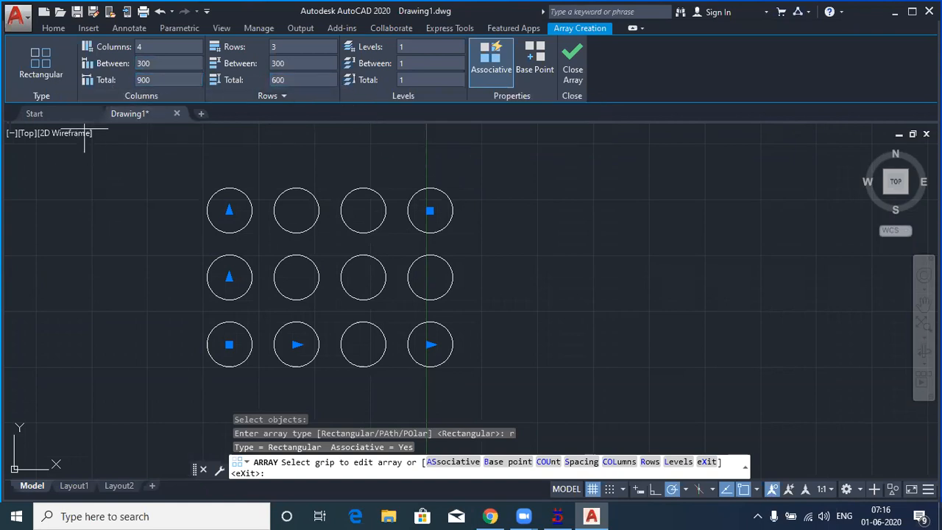
# - Set the number of columns in the rectangular array to 5
pyautogui.click(156, 48)
pyautogui.write('5')
pyautogui.click(161, 63)
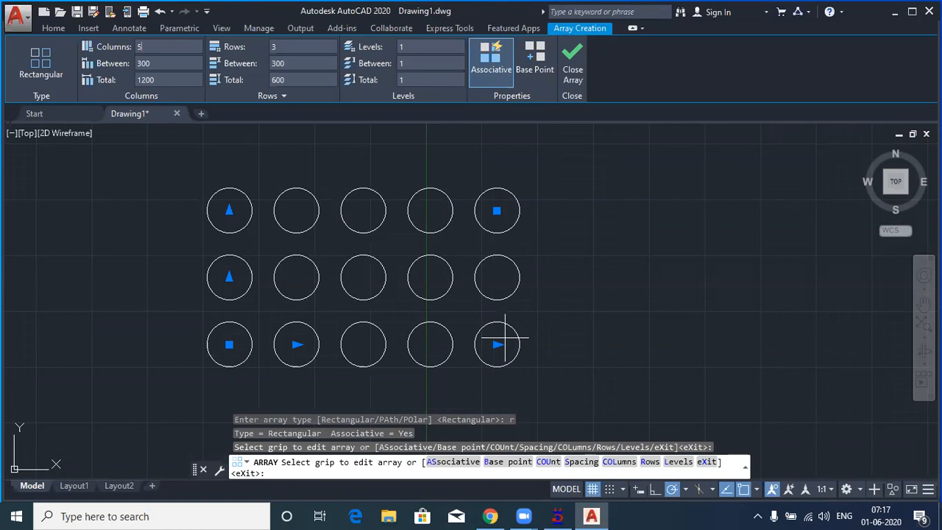
pyautogui.click(165, 65)
pyautogui.click(173, 82)
# - Set the number of rows in the rectangular array to 4
pyautogui.click(287, 47)
pyautogui.write('4')
pyautogui.press('Tab')
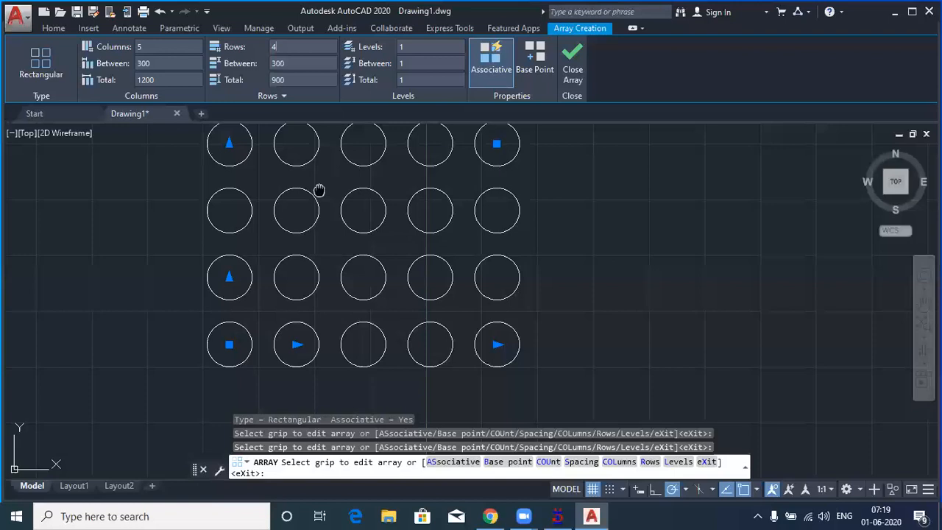
pyautogui.moveTo(320, 191); pyautogui.dragTo(326, 232, button='middle')
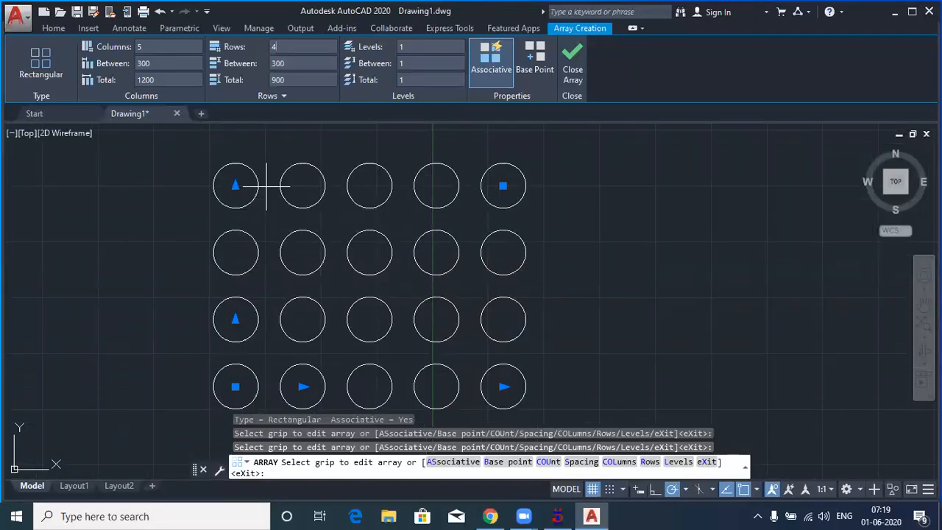
# - Try a distance of 200 between the array's rows and change it to 250
pyautogui.click(297, 63)
pyautogui.write('200')
pyautogui.press('Return')
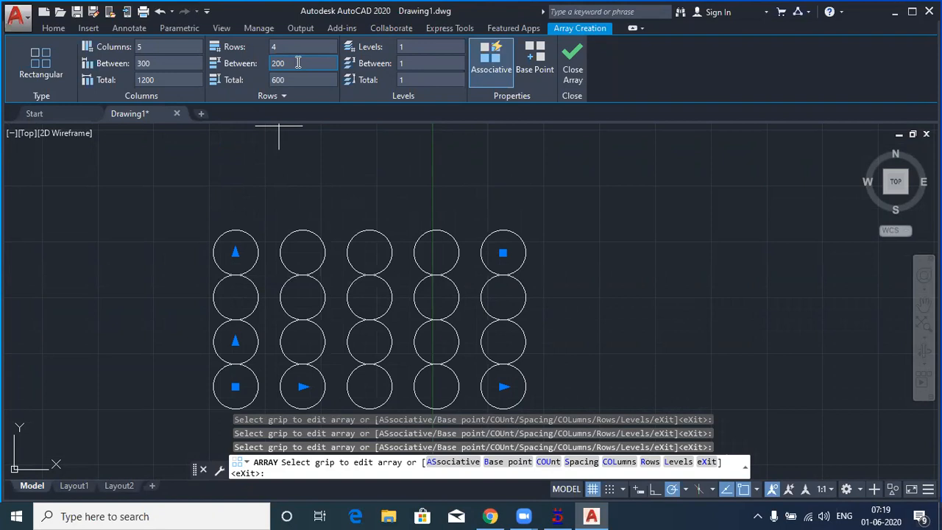
pyautogui.click(299, 62)
pyautogui.write('250')
pyautogui.press('Return')
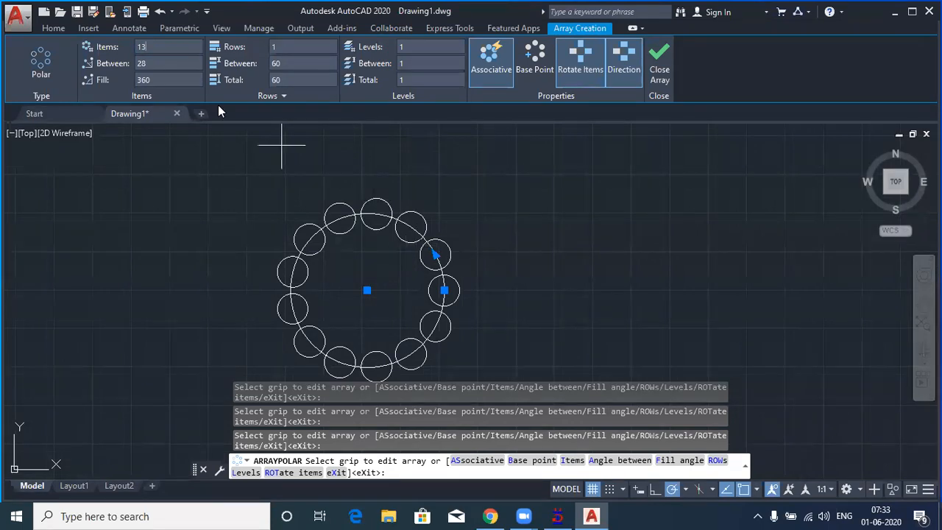
# - Try 3 rows in the polar array of circles and set the row count back to 1
pyautogui.click(158, 64)
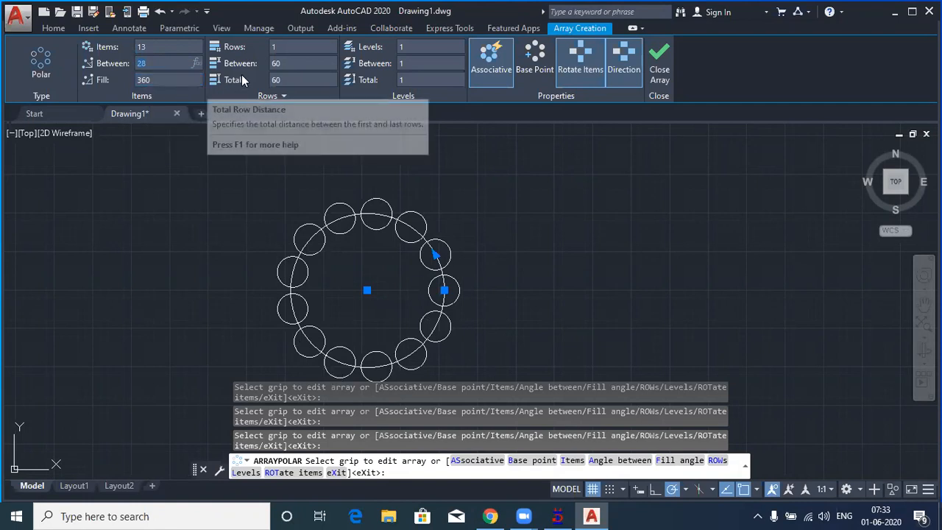
pyautogui.click(295, 46)
pyautogui.click(280, 63)
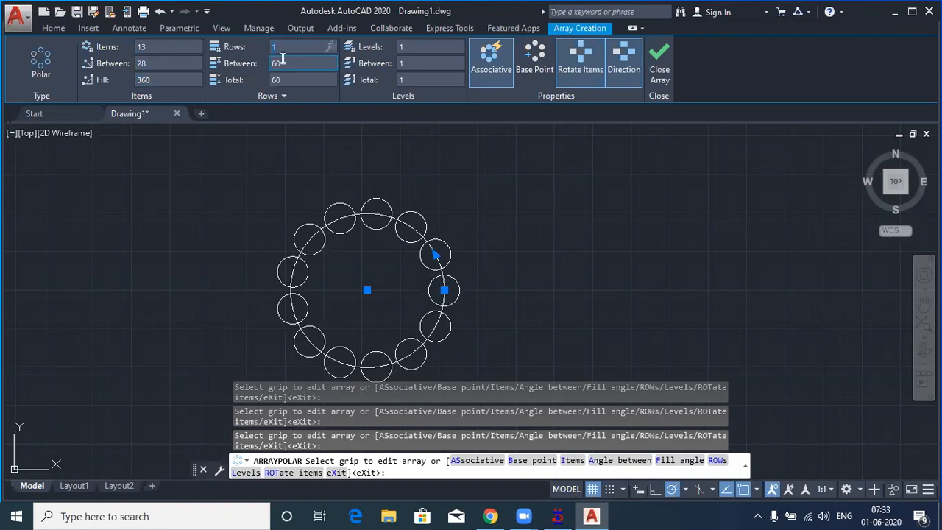
pyautogui.write('3')
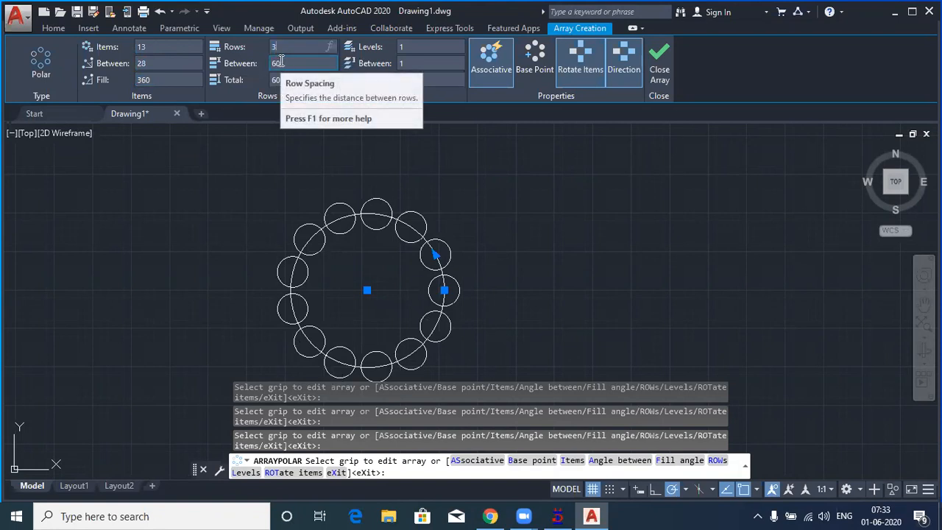
pyautogui.click(299, 63)
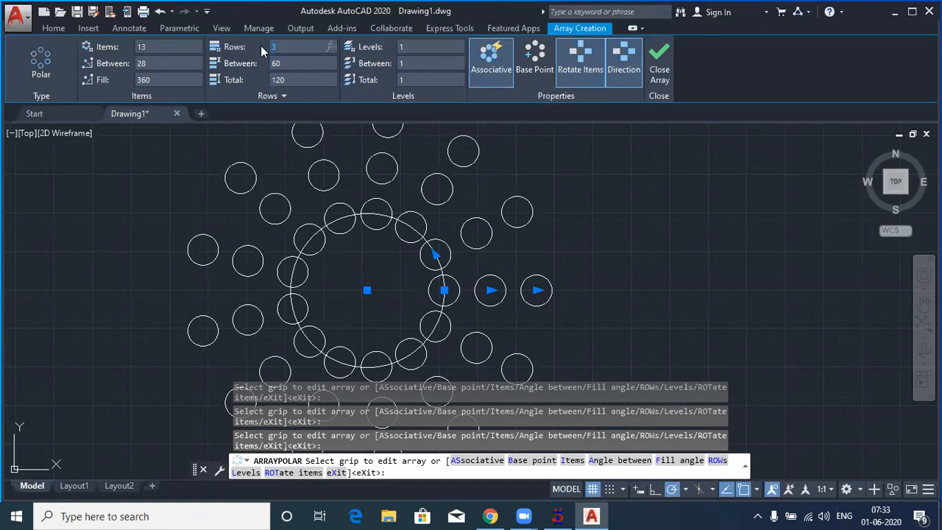
pyautogui.press('Return')
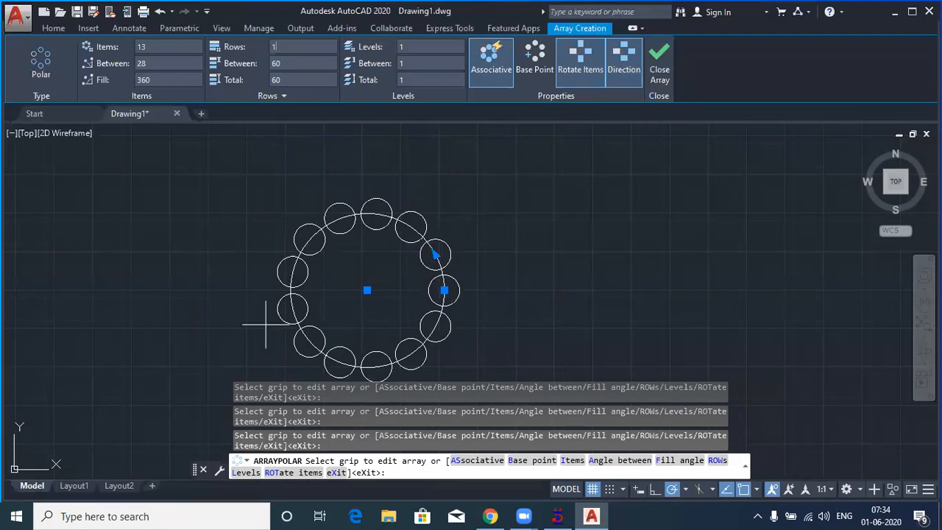
# - Switch the polar array of circles to clockwise and back to counter-clockwise, and finish the array
pyautogui.click(618, 64)
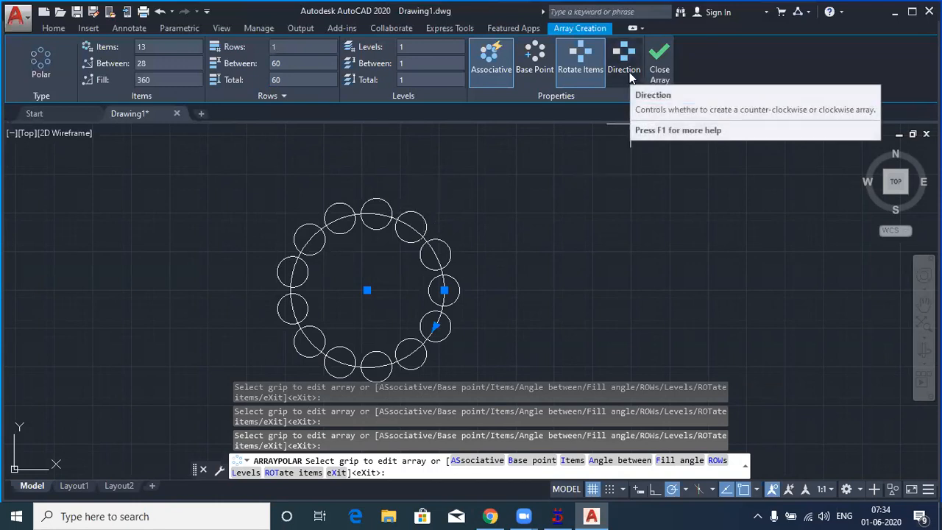
pyautogui.click(628, 80)
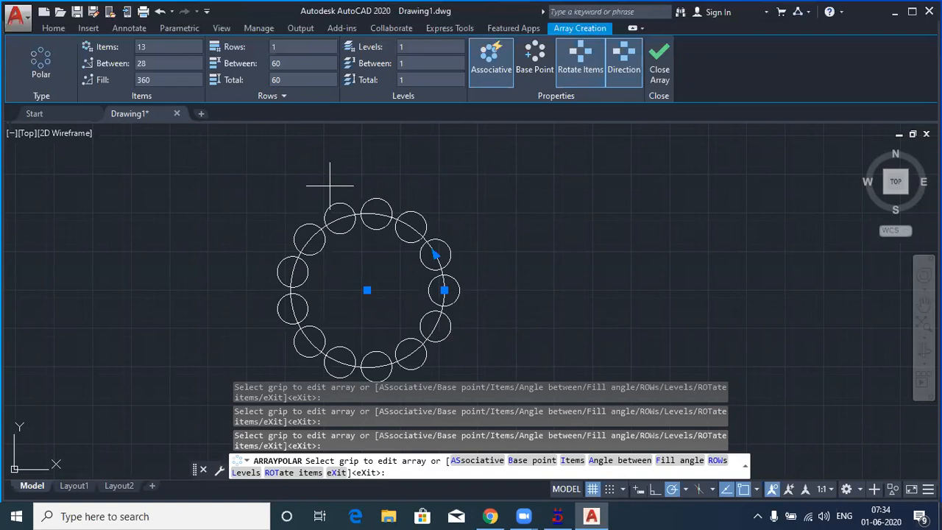
pyautogui.click(661, 74)
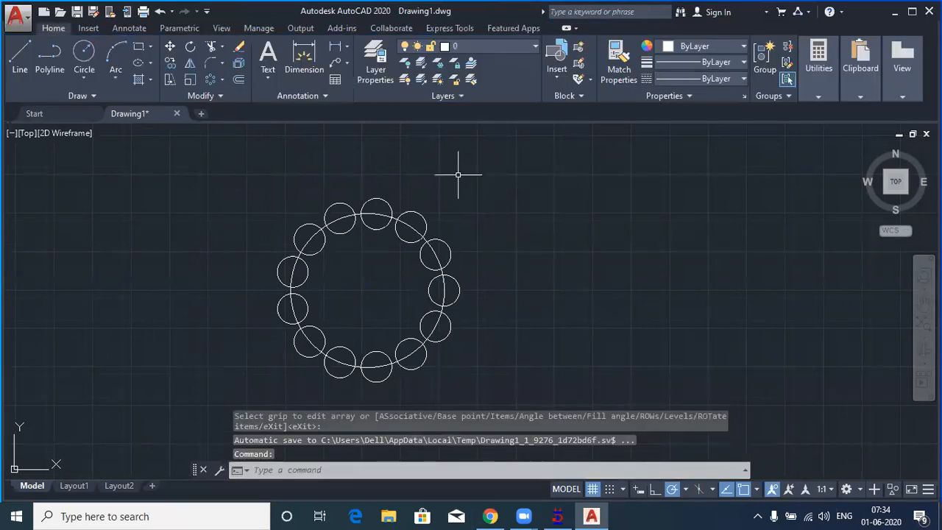
pyautogui.click(337, 204)
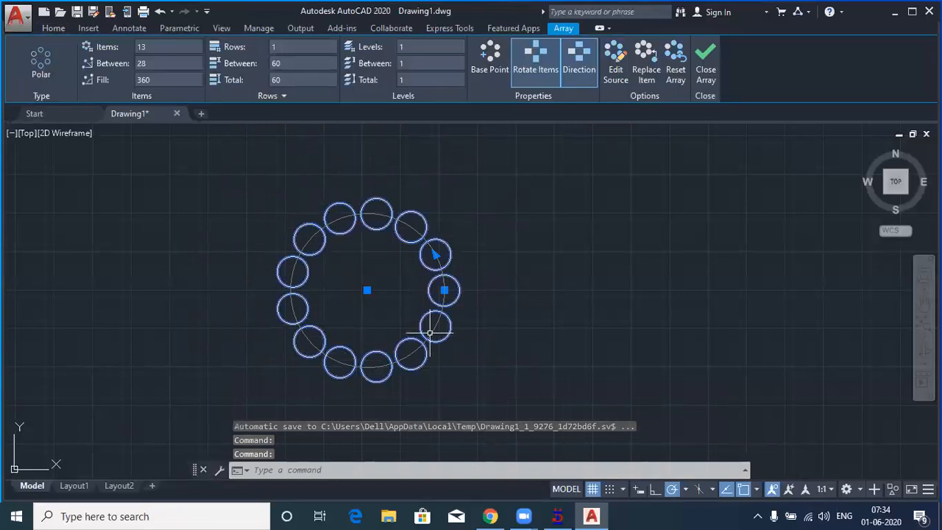
pyautogui.click(708, 62)
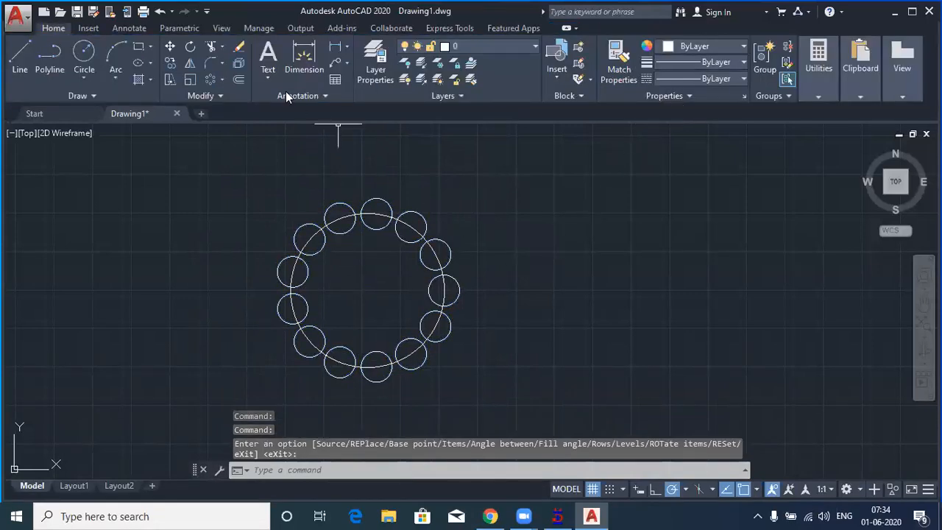
# - Draw a small horizontal rectangle just outside the ring of circles, on its east side
pyautogui.click(135, 46)
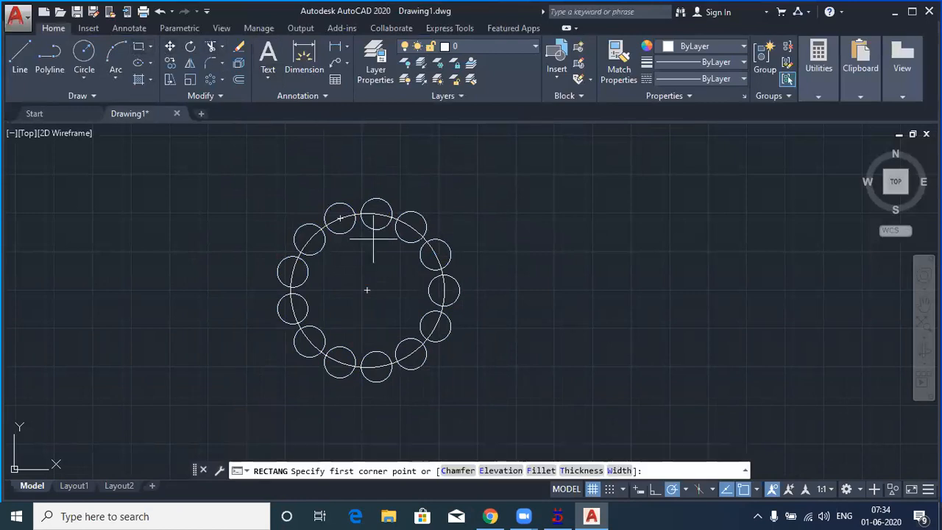
pyautogui.click(477, 287)
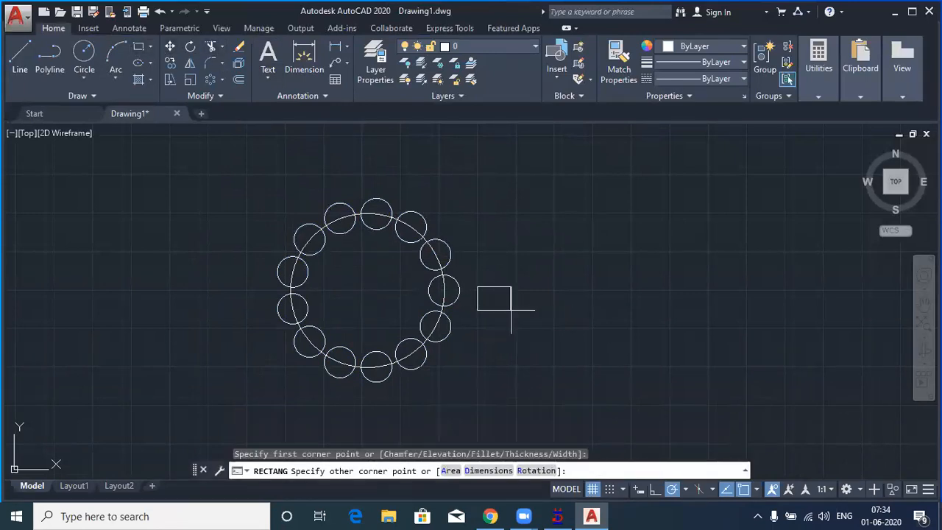
pyautogui.click(521, 310)
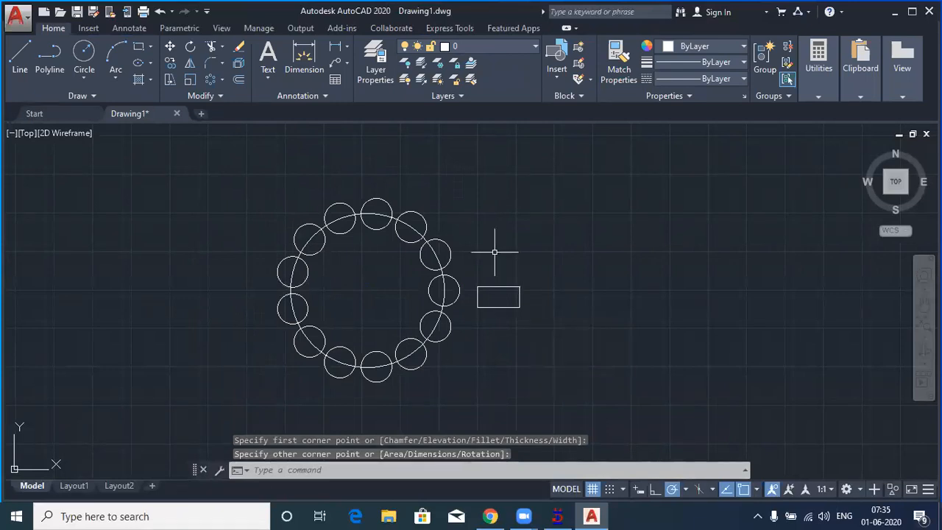
# - Create a polar array of the small rectangle around the centre of the large circle
pyautogui.click(212, 81)
pyautogui.click(540, 340)
pyautogui.click(499, 273)
pyautogui.press('Return')
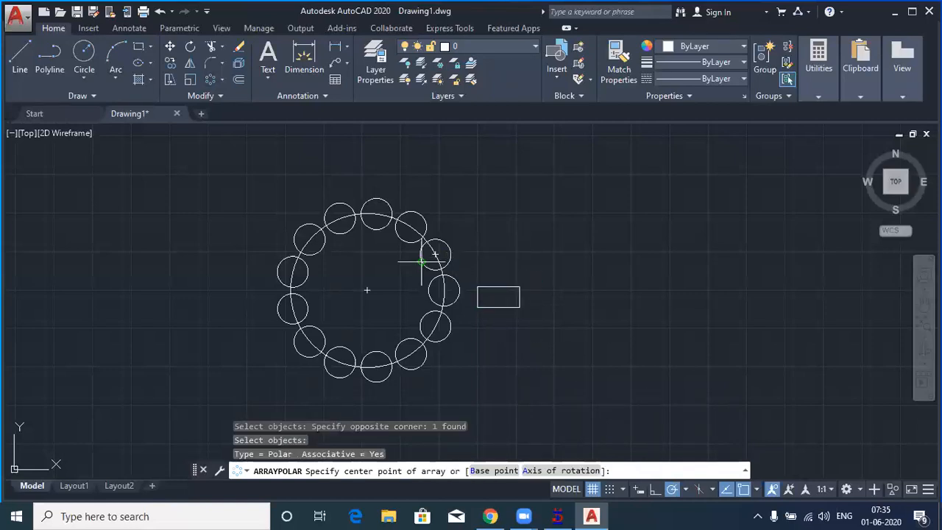
pyautogui.click(367, 289)
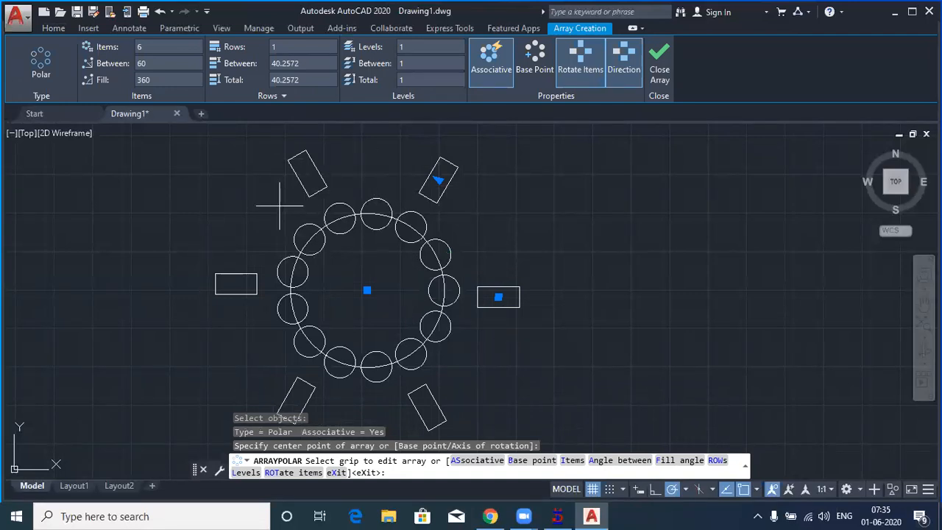
# - Turn item rotation off and back on for the polar array of rectangles, and finish the array
pyautogui.scroll(-1, 347, 229)
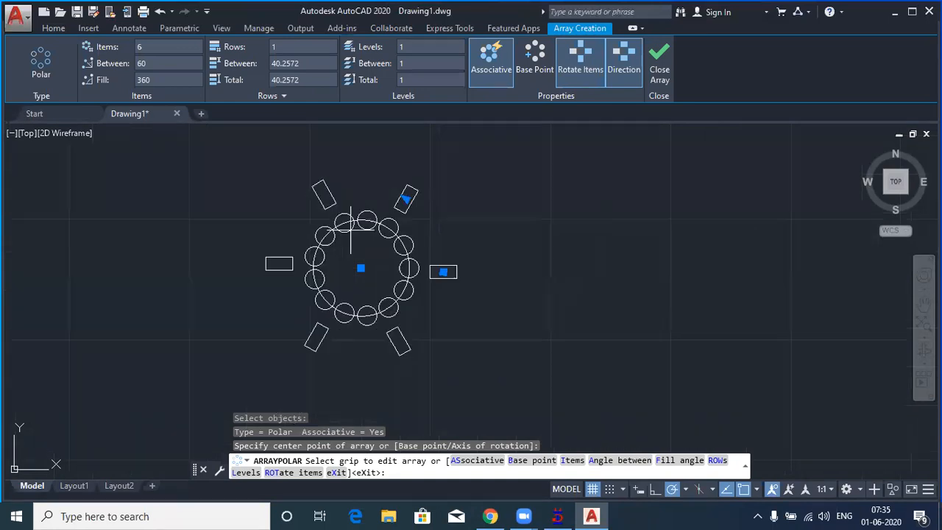
pyautogui.click(593, 79)
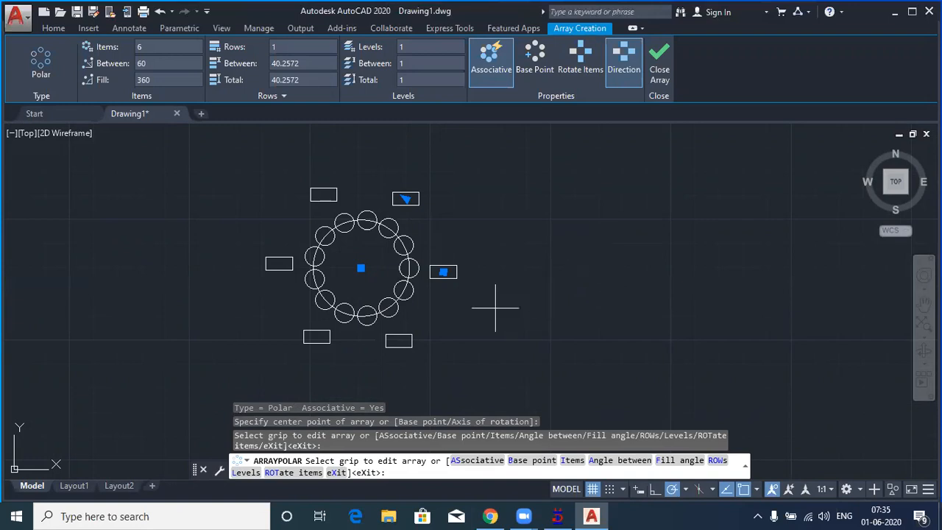
pyautogui.scroll(2, 439, 295)
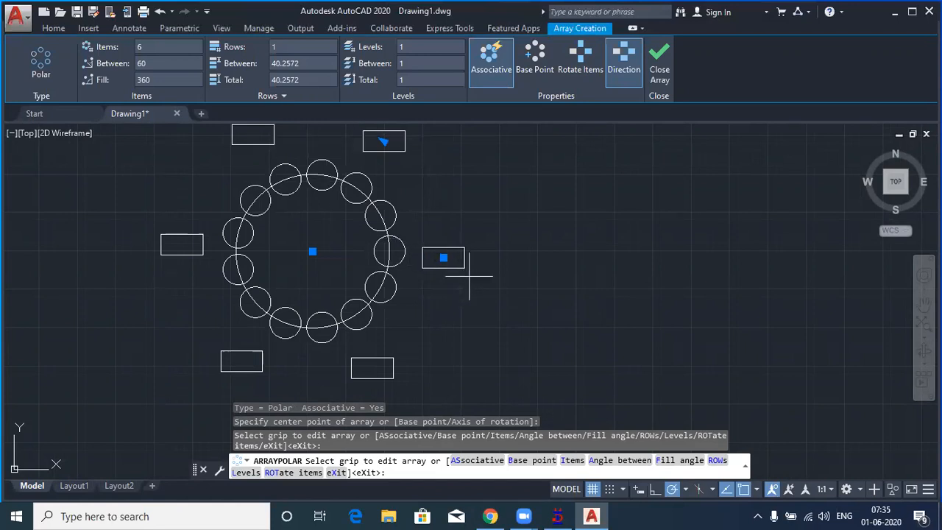
pyautogui.click(579, 68)
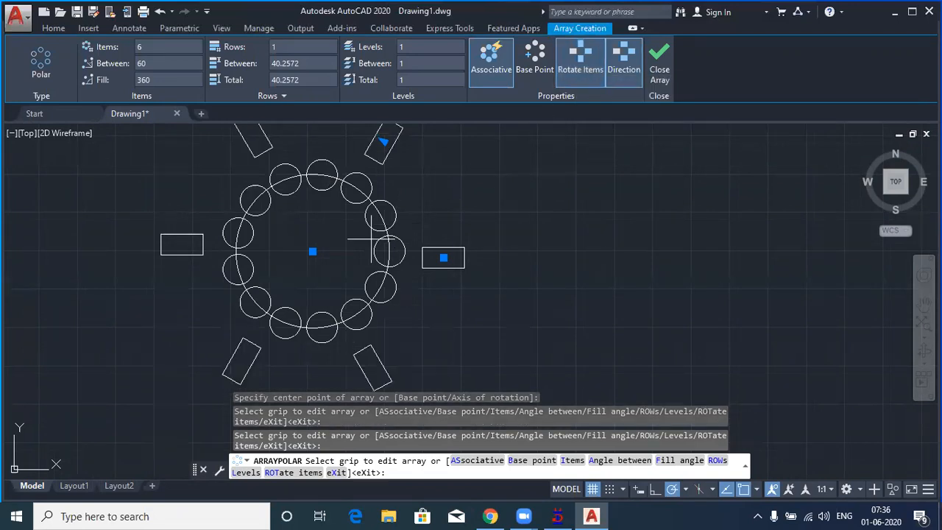
pyautogui.scroll(-2, 433, 257)
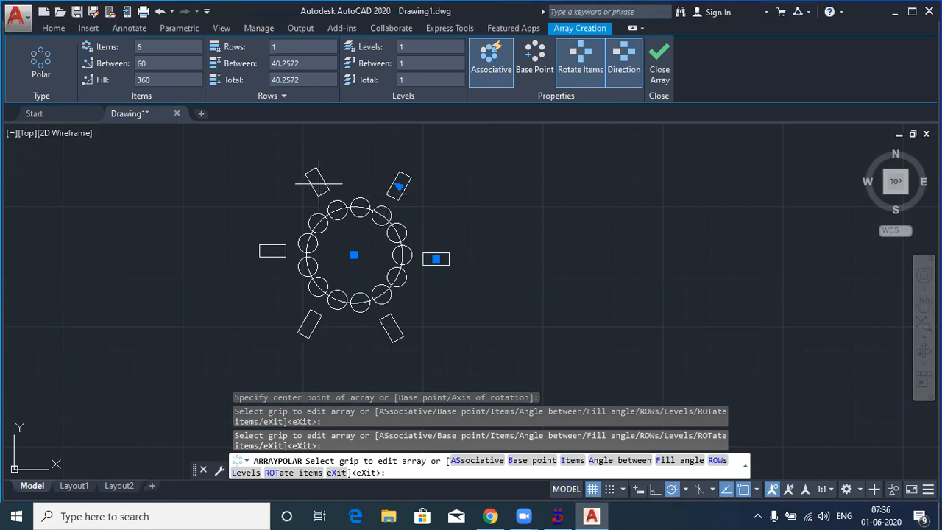
pyautogui.scroll(2, 318, 183)
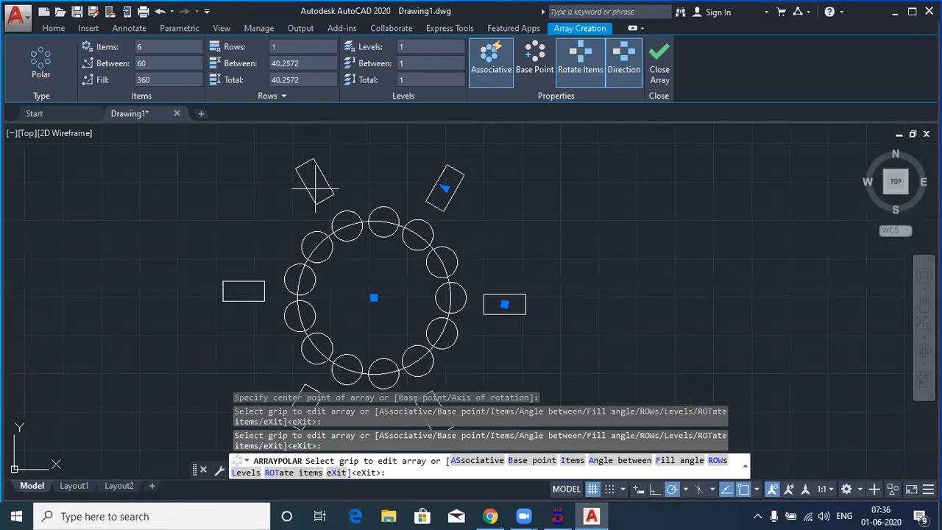
pyautogui.scroll(-2, 287, 270)
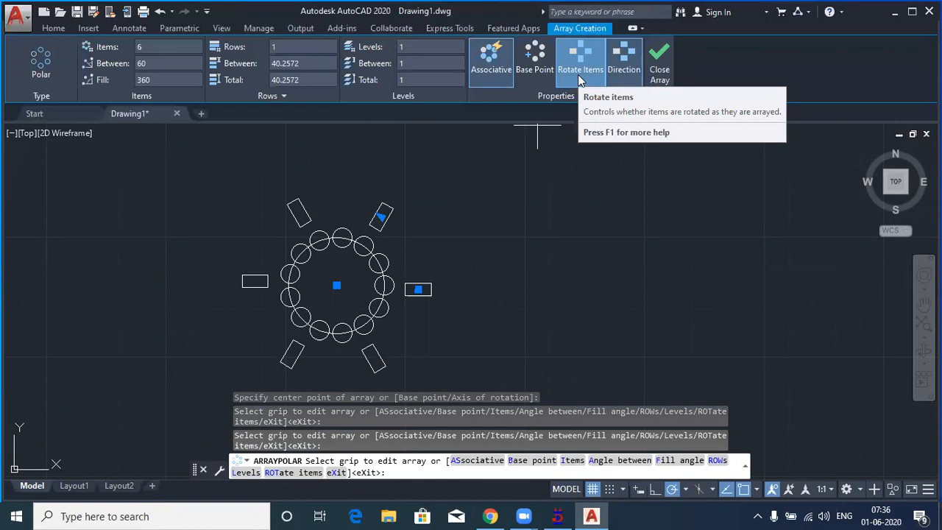
pyautogui.click(660, 67)
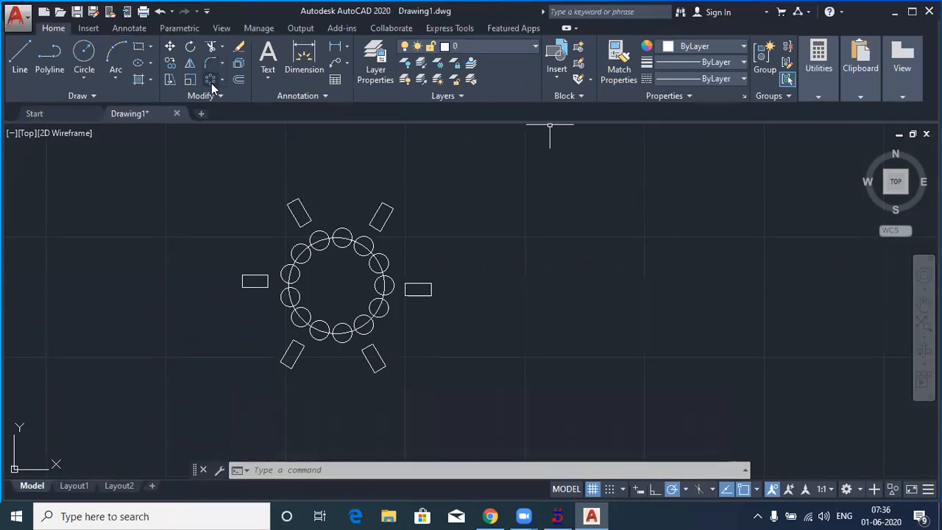
# - Draw a long three-point arc in the empty area east of the polar arrays, curving up to the northeast
pyautogui.click(114, 58)
pyautogui.moveTo(497, 325); pyautogui.dragTo(350, 328, button='middle')
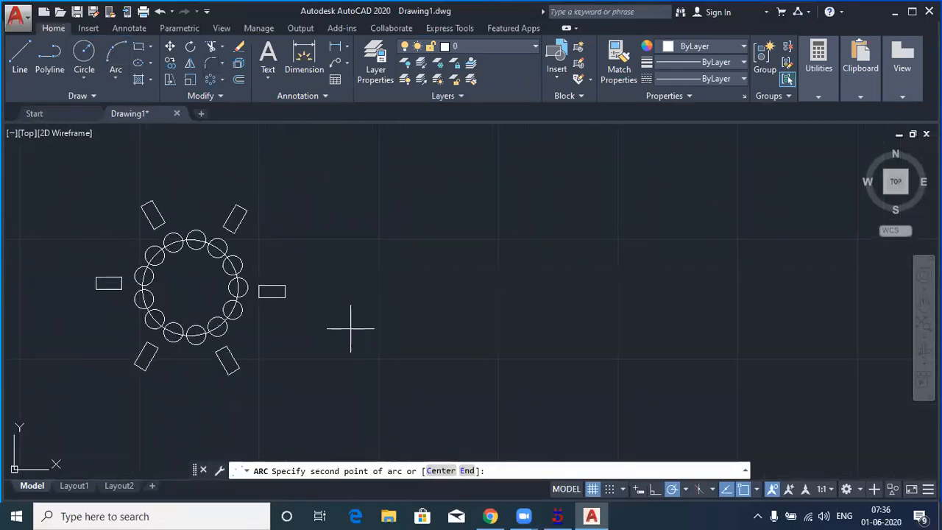
pyautogui.click(596, 315)
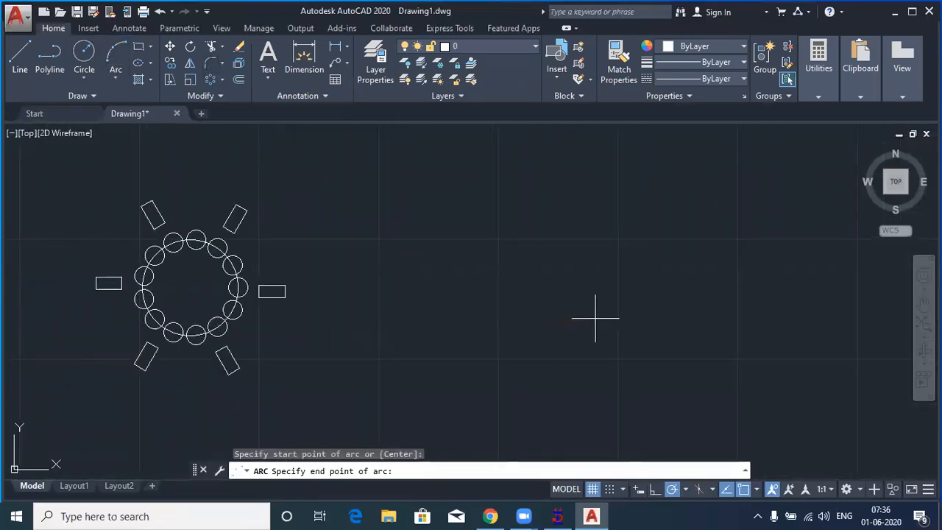
pyautogui.click(739, 168)
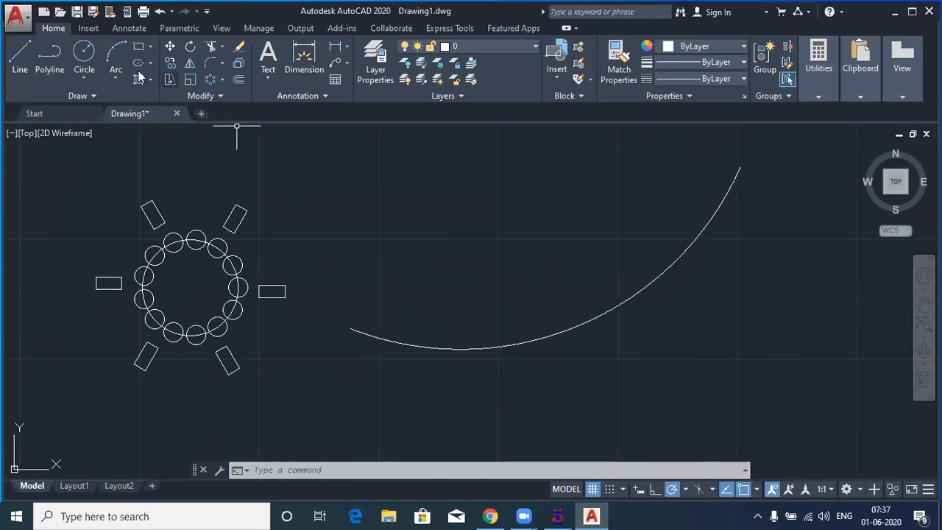
# - Draw a small circle just below the arc's west end
pyautogui.click(90, 51)
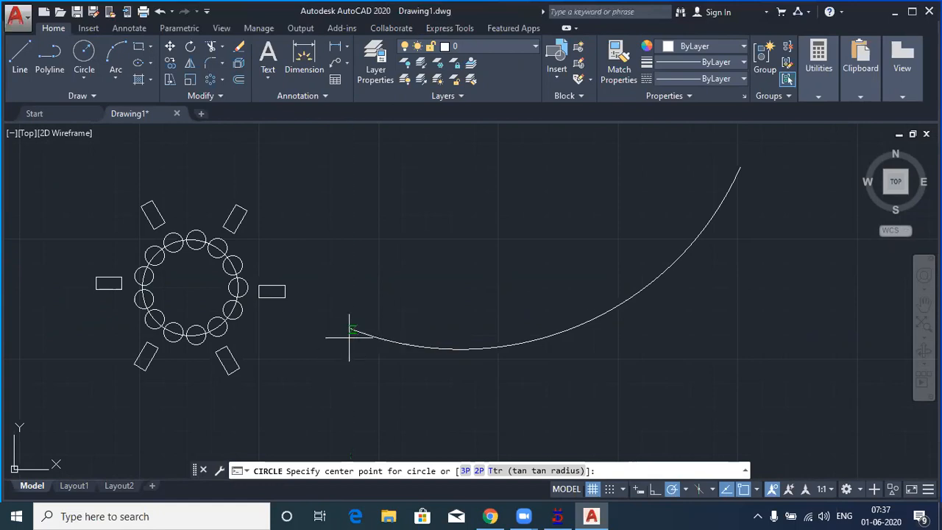
pyautogui.click(323, 374)
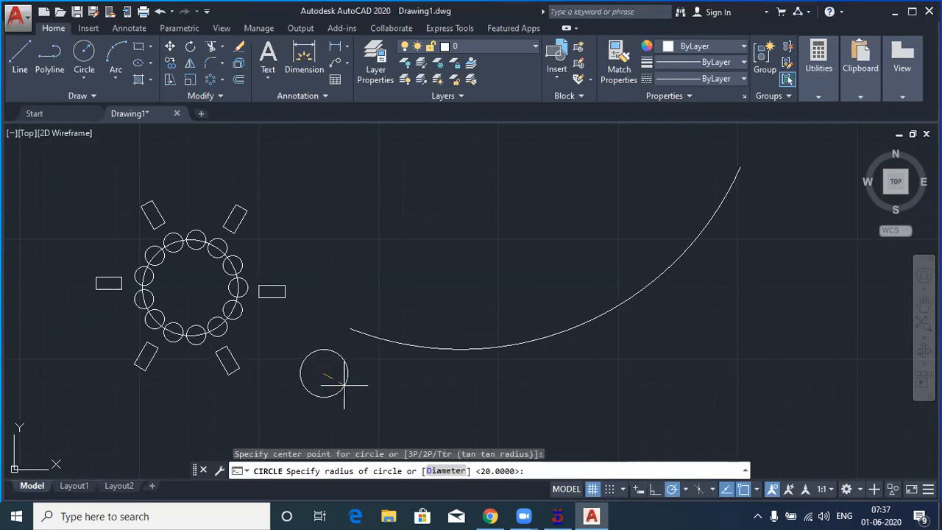
pyautogui.click(344, 380)
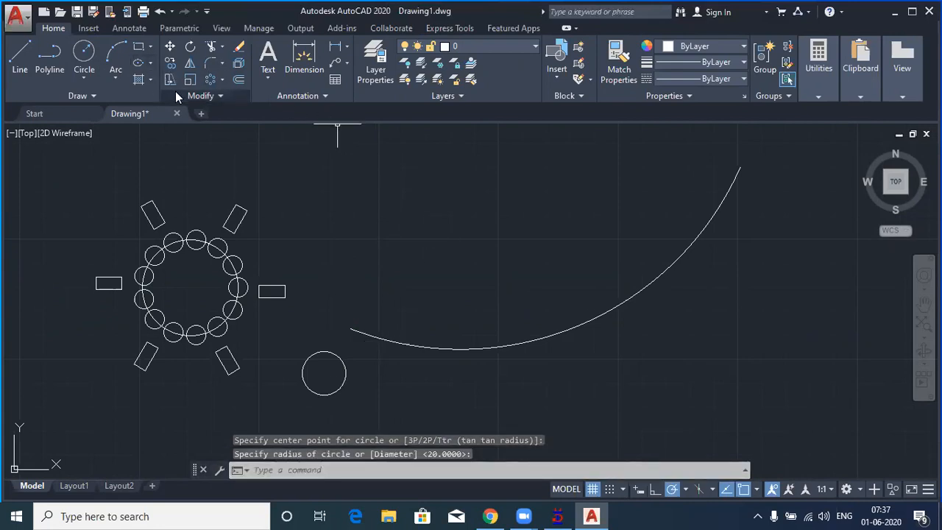
# - Create a path array of the small circle using the arc as the path curve
pyautogui.click(222, 81)
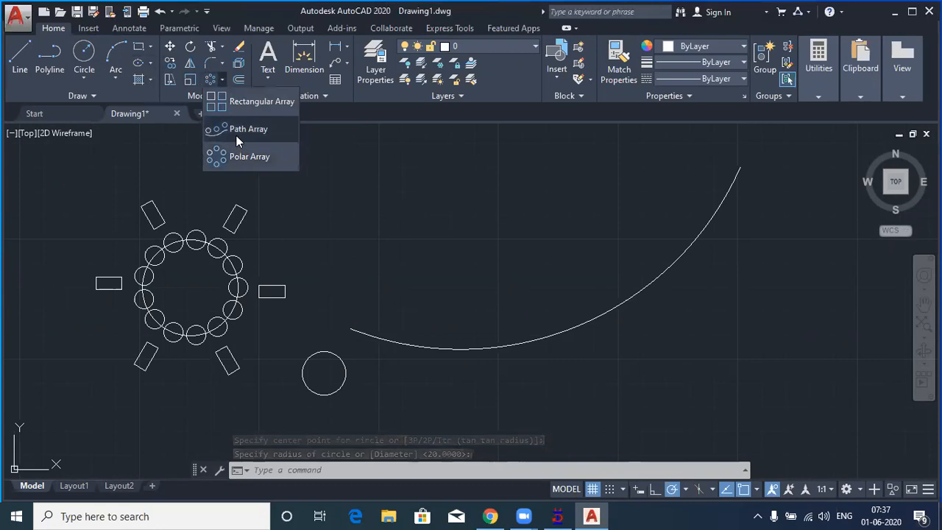
pyautogui.click(243, 131)
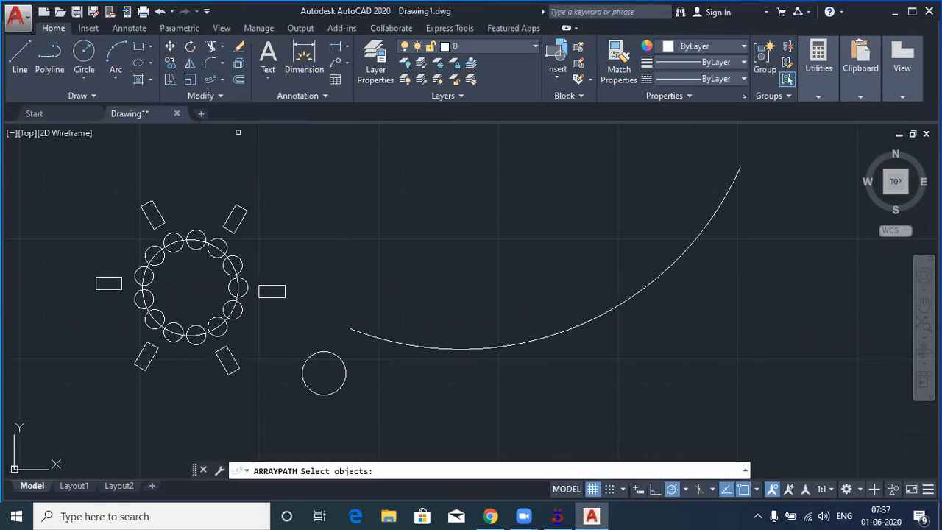
pyautogui.click(331, 398)
pyautogui.press('Return')
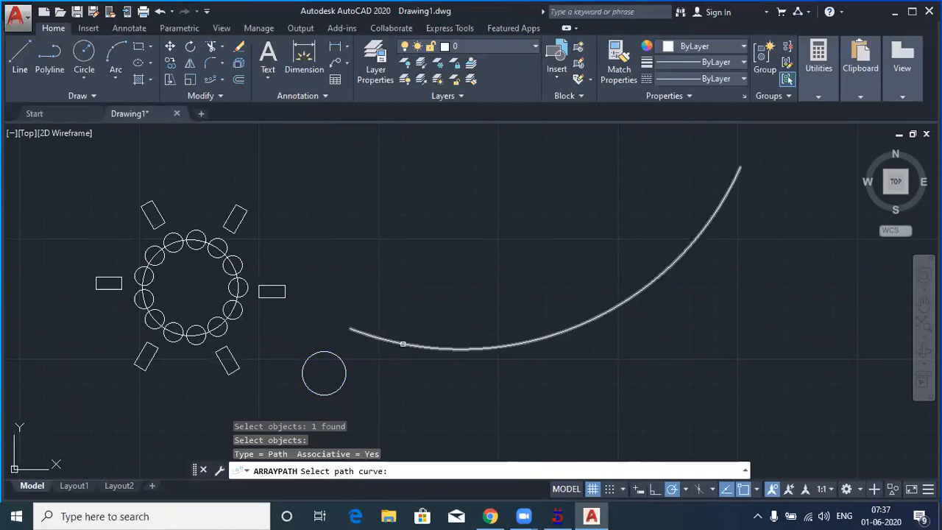
pyautogui.click(402, 345)
pyautogui.scroll(-2, 413, 259)
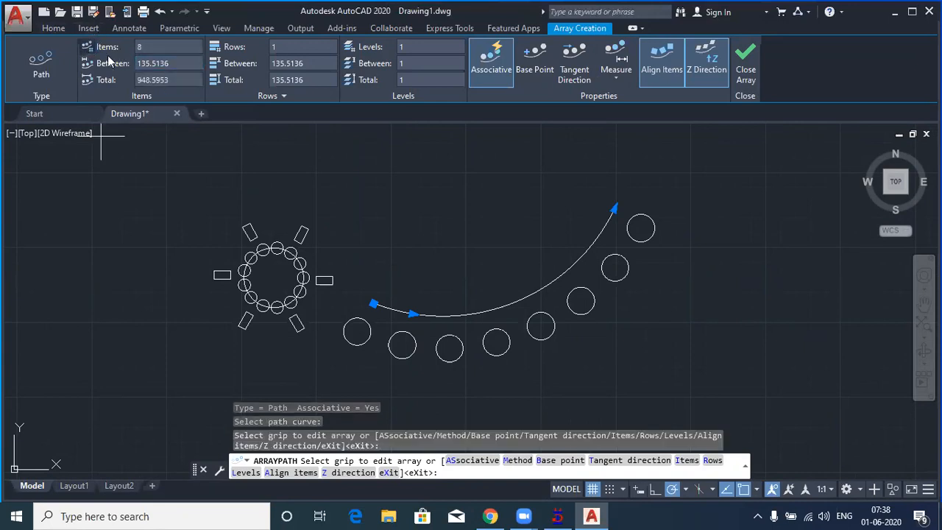
# - Set the spacing between the path array's items to 100 and let the item count fill the path automatically
pyautogui.click(173, 66)
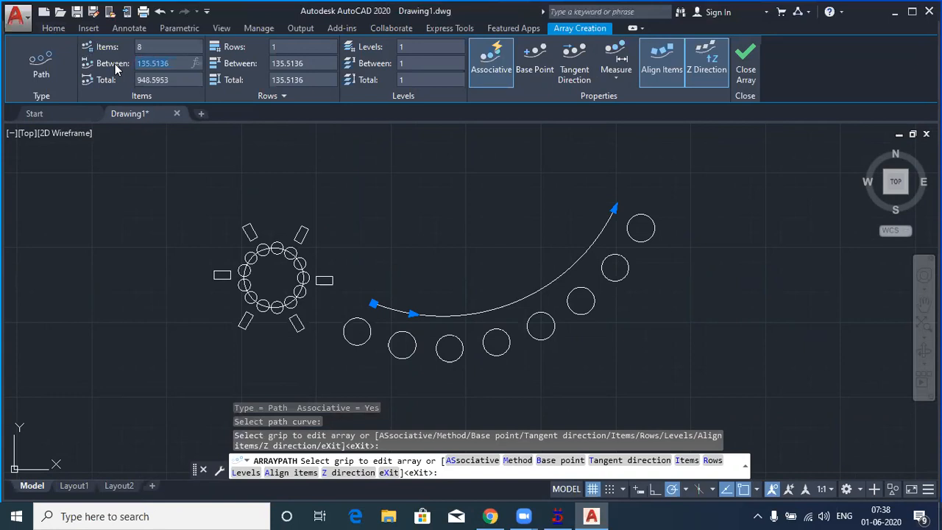
pyautogui.write('100')
pyautogui.press('Return')
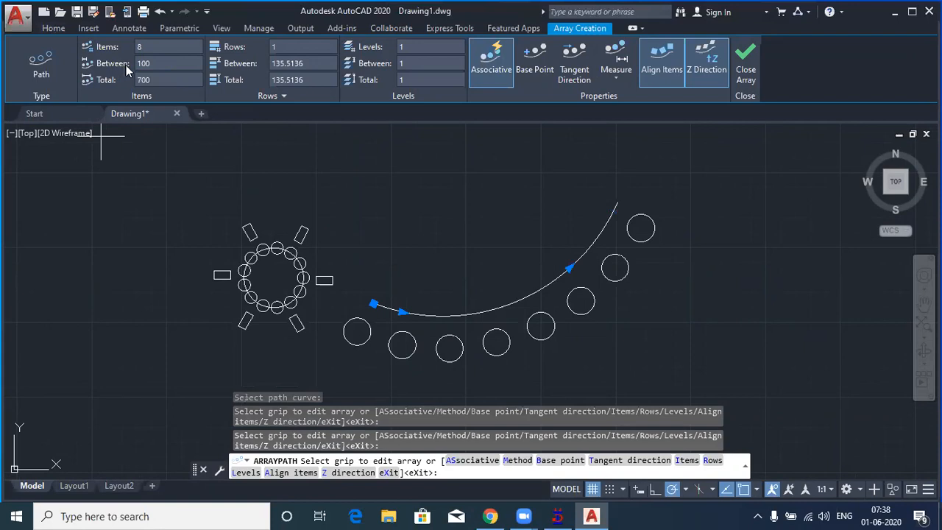
pyautogui.click(184, 78)
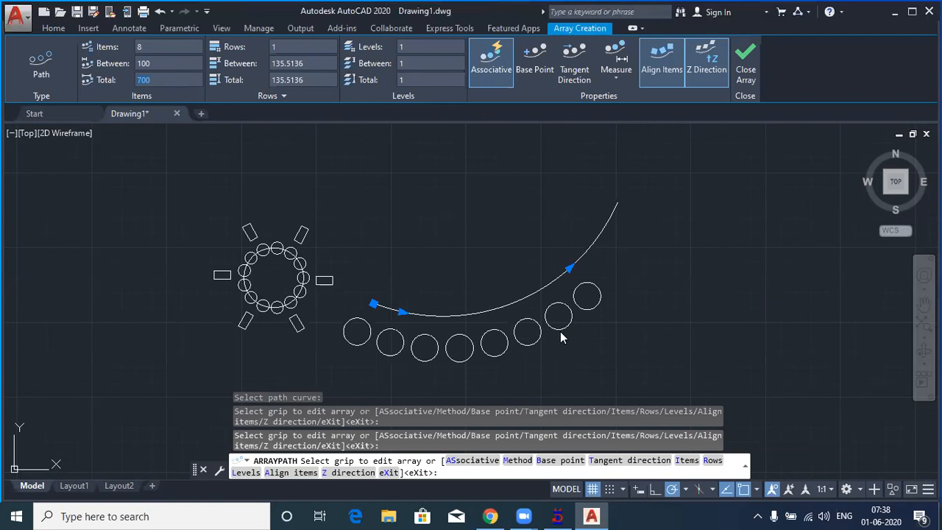
pyautogui.click(87, 44)
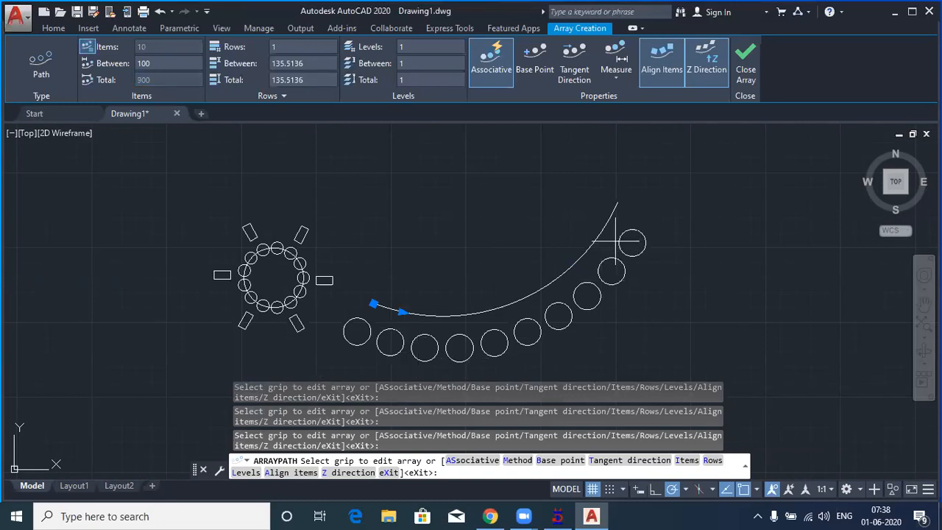
# - Reduce the spacing between the path array's items to 10
pyautogui.click(153, 64)
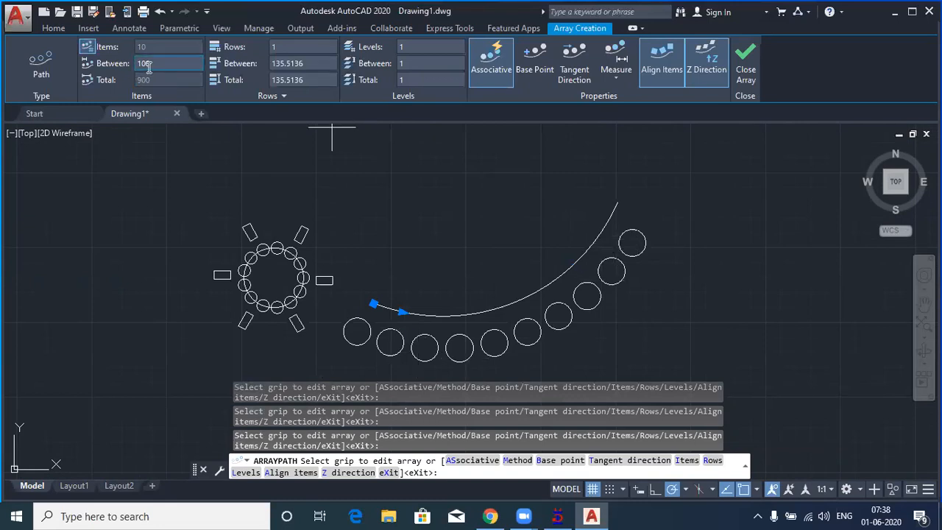
pyautogui.doubleClick(156, 64)
pyautogui.write('10')
pyautogui.press('Return')
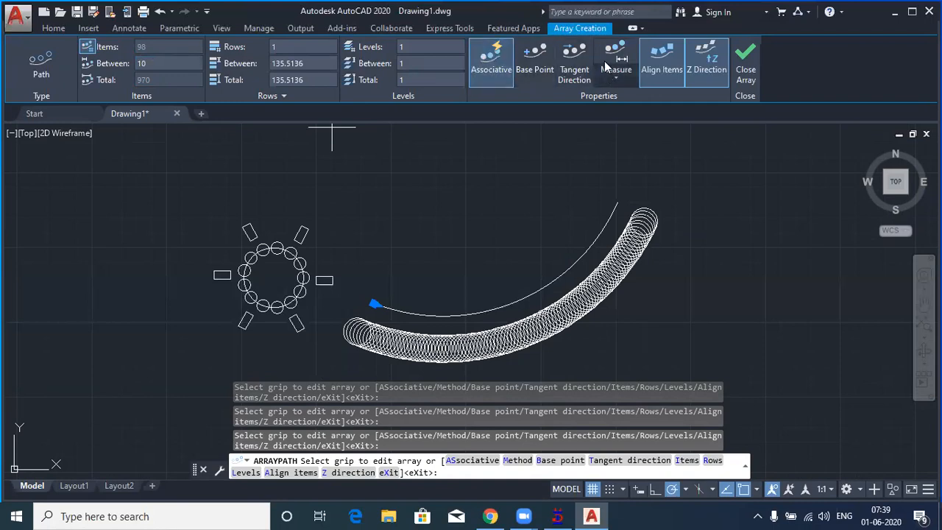
# - Set the path array's tangent direction with a vector from the arc's lowest part toward the east, and finish the array
pyautogui.click(578, 57)
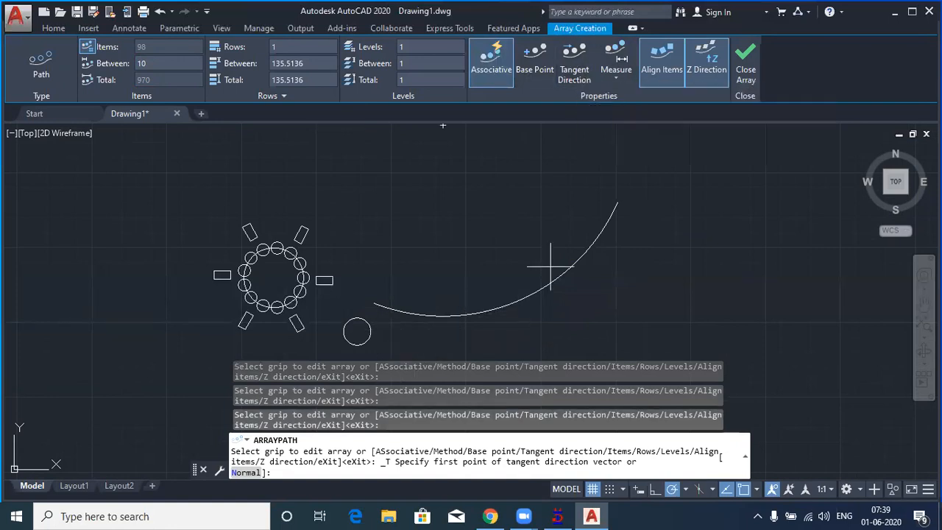
pyautogui.click(574, 53)
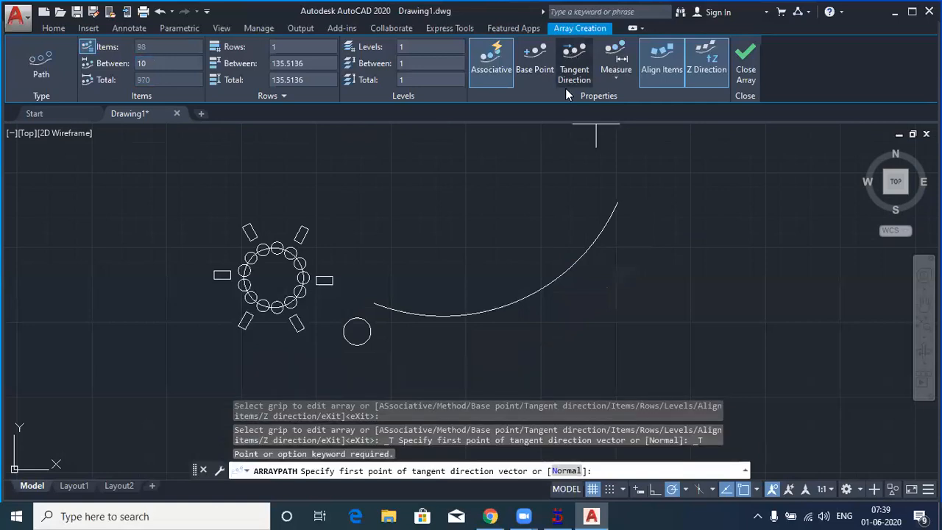
pyautogui.click(578, 57)
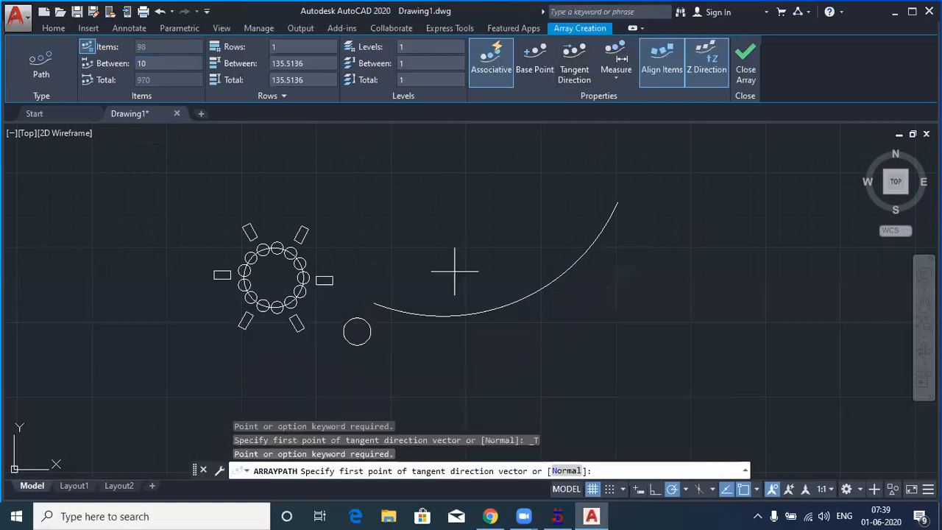
pyautogui.click(435, 315)
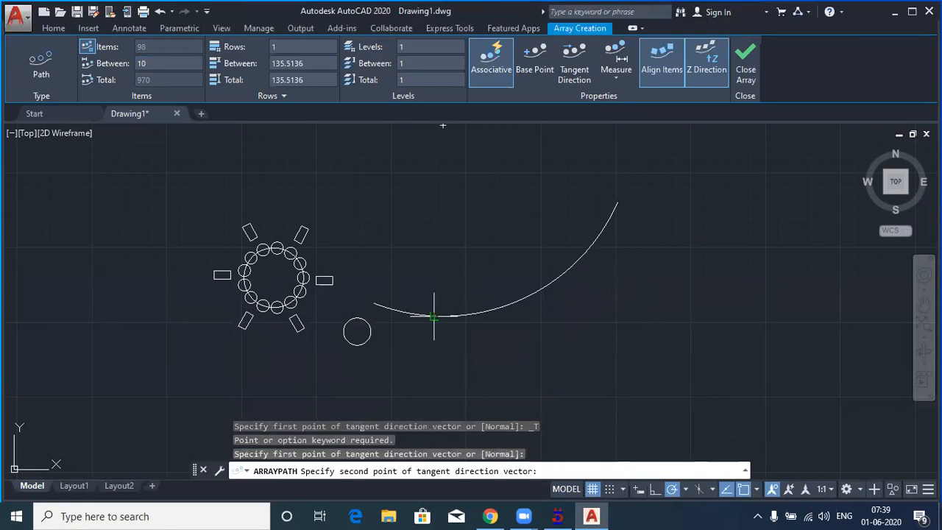
pyautogui.click(581, 305)
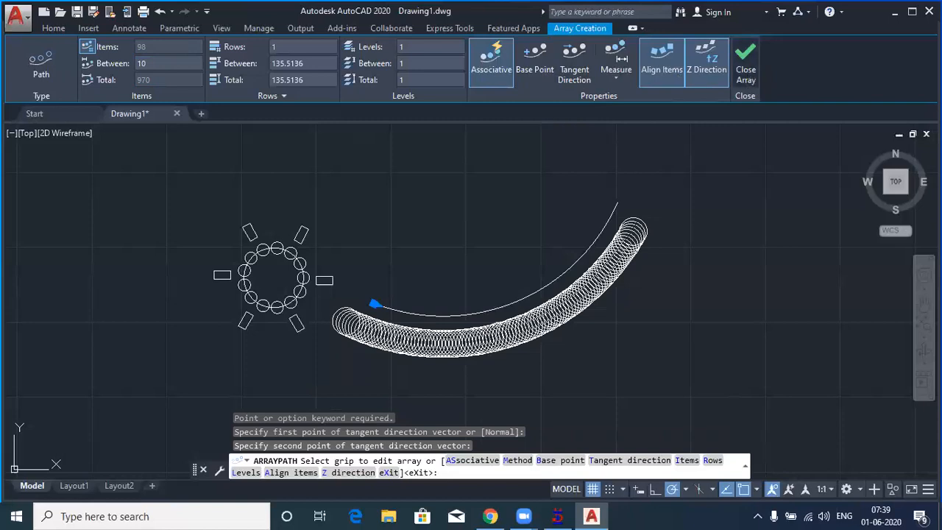
pyautogui.click(745, 63)
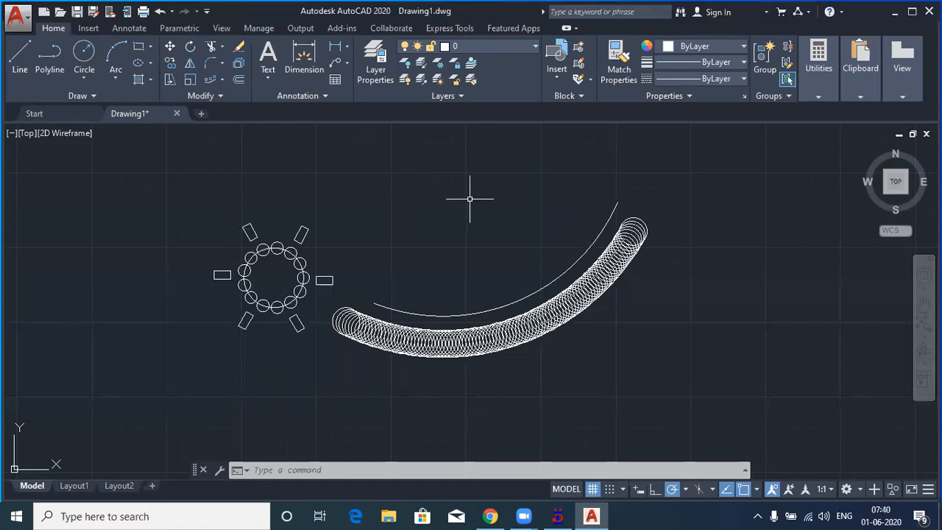
# - In the empty area above the arc, draw two connected lines: 900 horizontally to the east, then 900 straight up
pyautogui.moveTo(469, 200); pyautogui.dragTo(476, 259, button='middle')
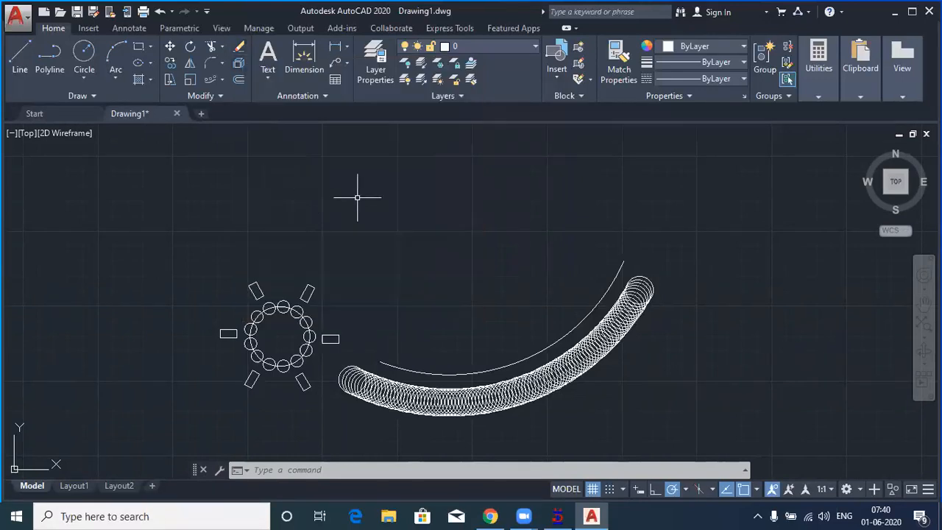
pyautogui.moveTo(350, 264); pyautogui.dragTo(269, 287, button='middle')
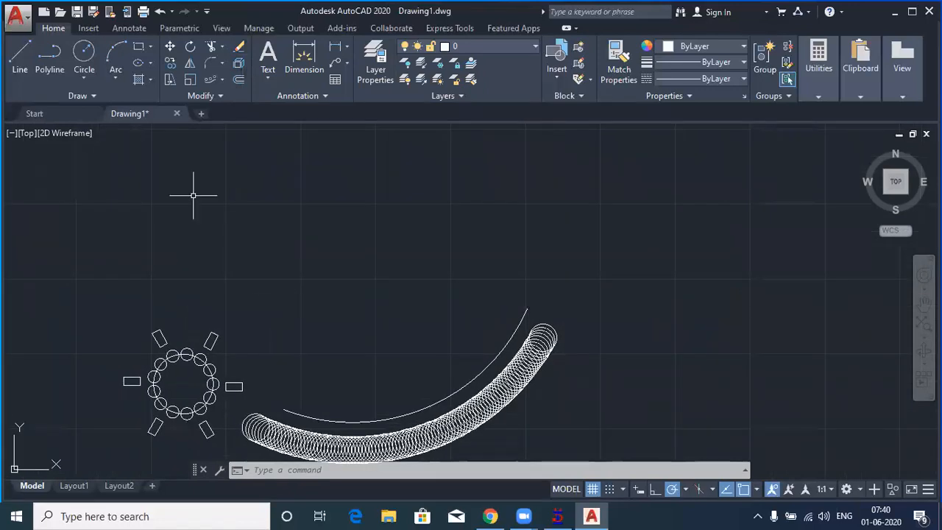
pyautogui.click(21, 62)
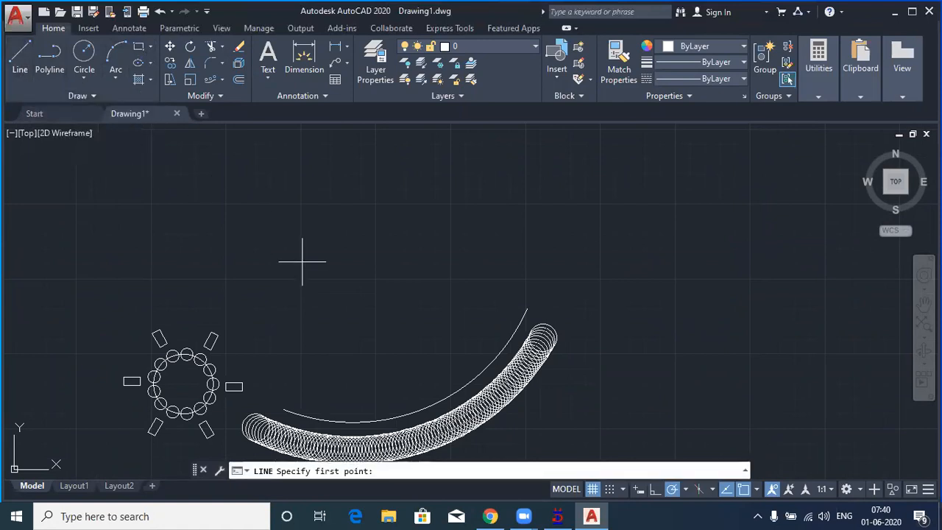
pyautogui.click(293, 243)
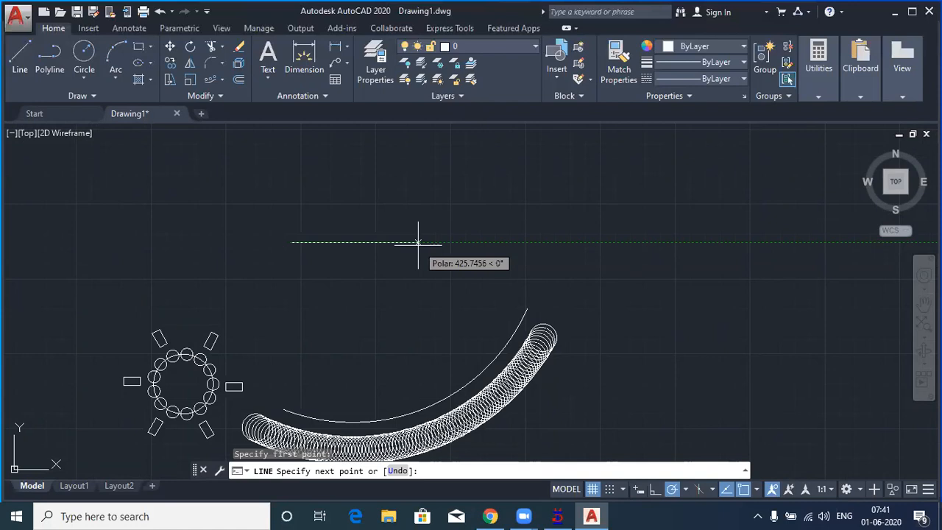
pyautogui.write('900')
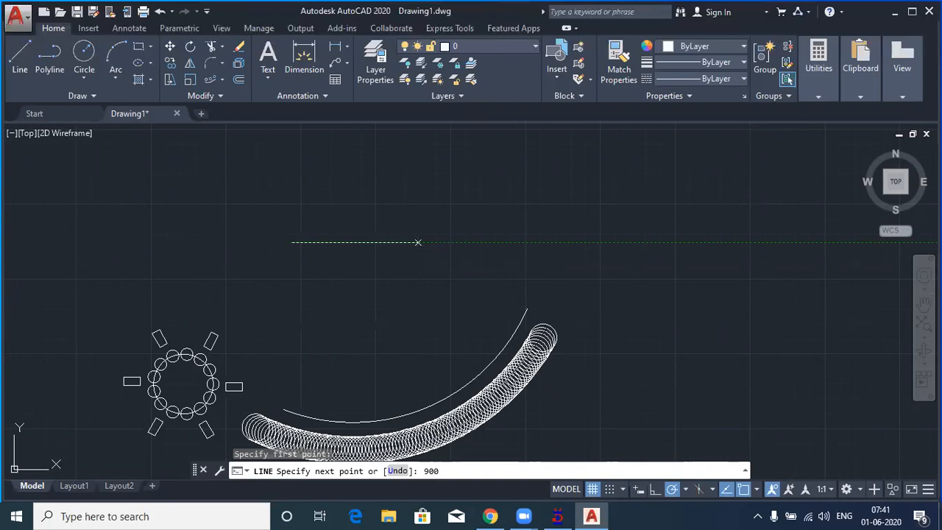
pyautogui.press('Return')
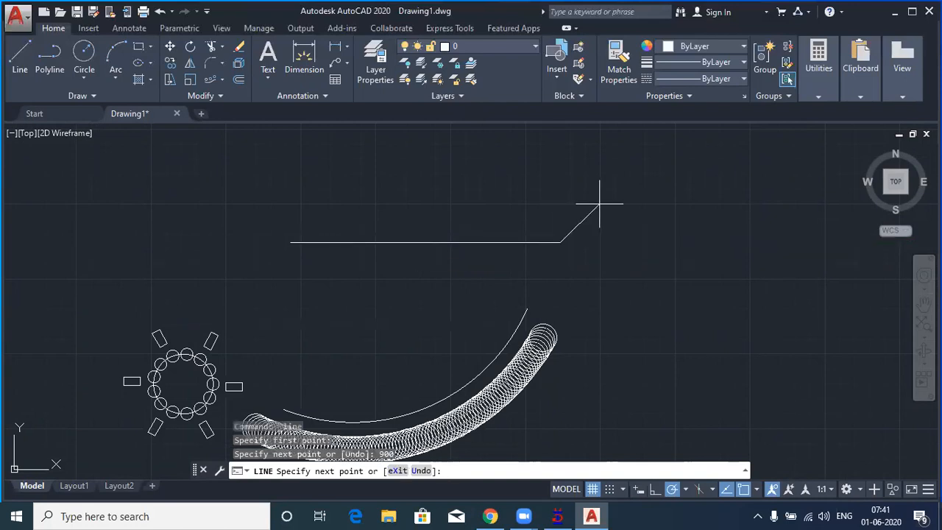
pyautogui.moveTo(554, 190); pyautogui.dragTo(553, 262, button='middle')
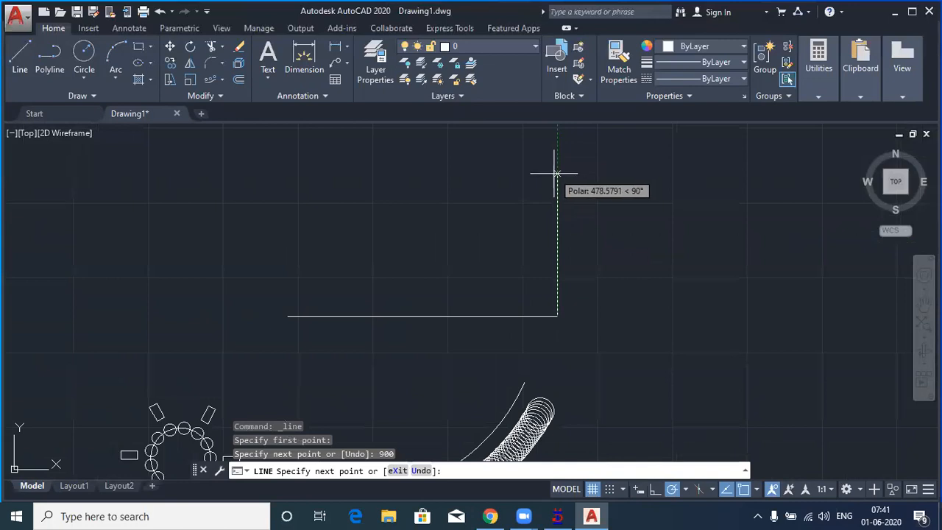
pyautogui.write('900')
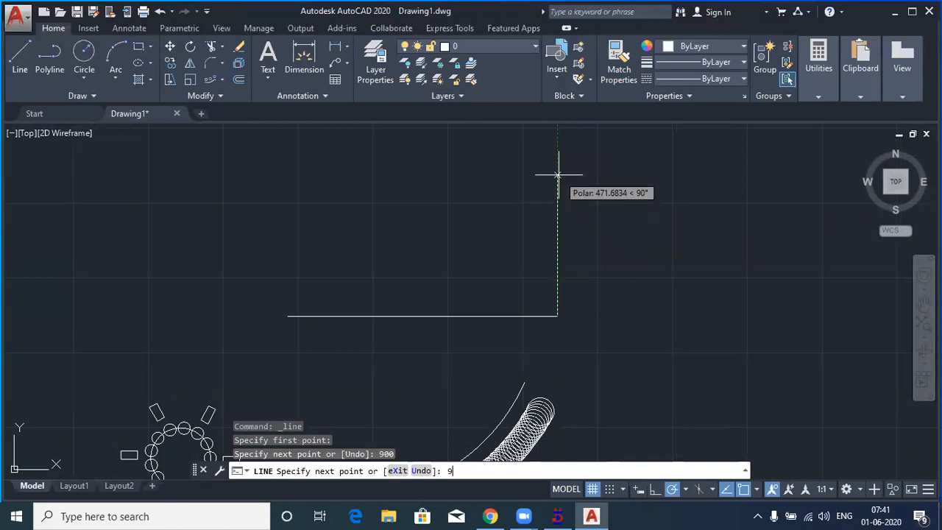
pyautogui.press('Return')
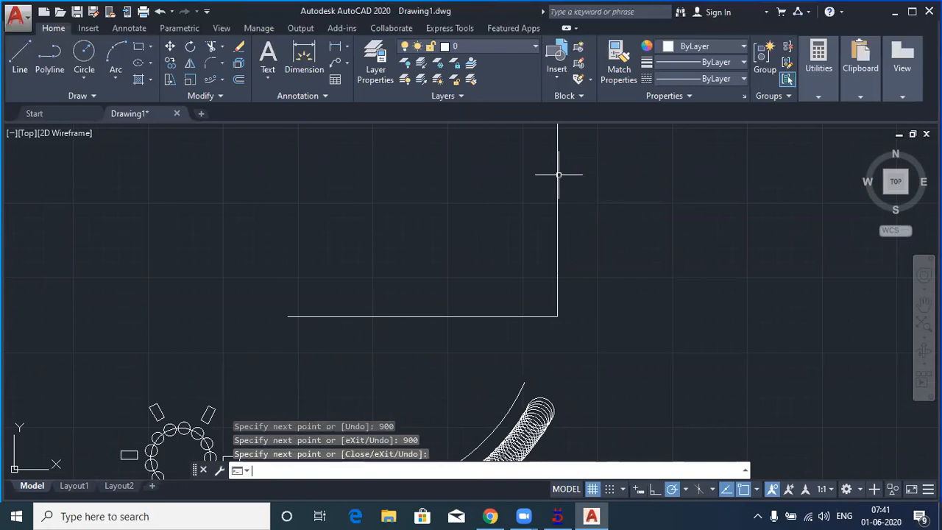
pyautogui.press('Return')
pyautogui.scroll(-2, 387, 305)
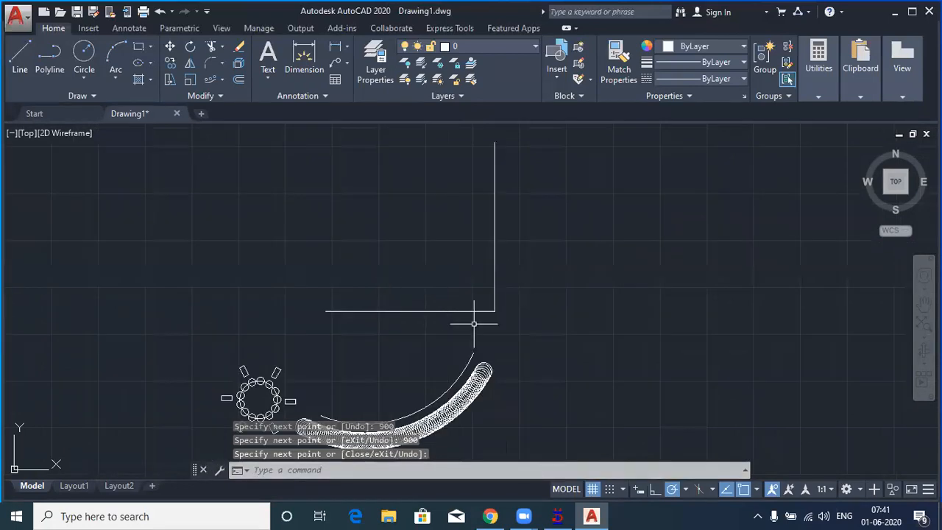
# - Draw a circle centred on the corner of the two lines, with its radius reaching the horizontal line's west end
pyautogui.click(86, 53)
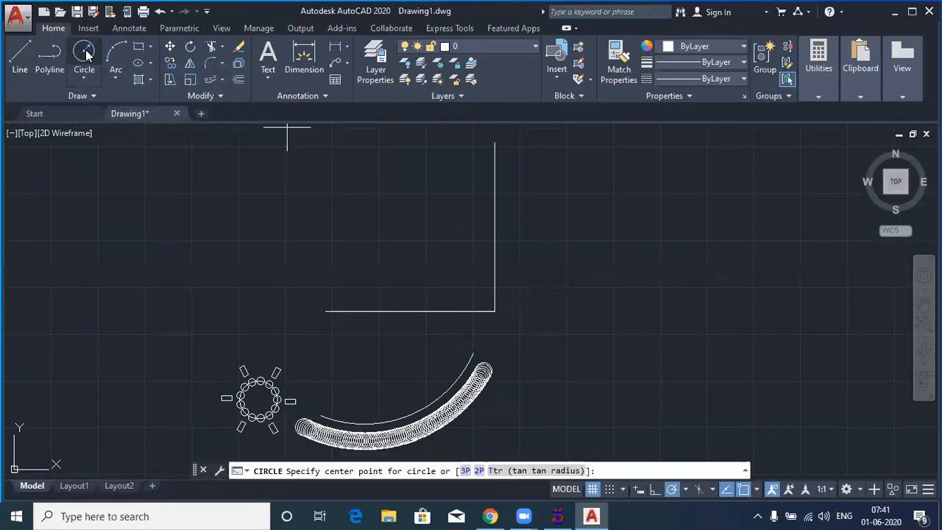
pyautogui.click(495, 311)
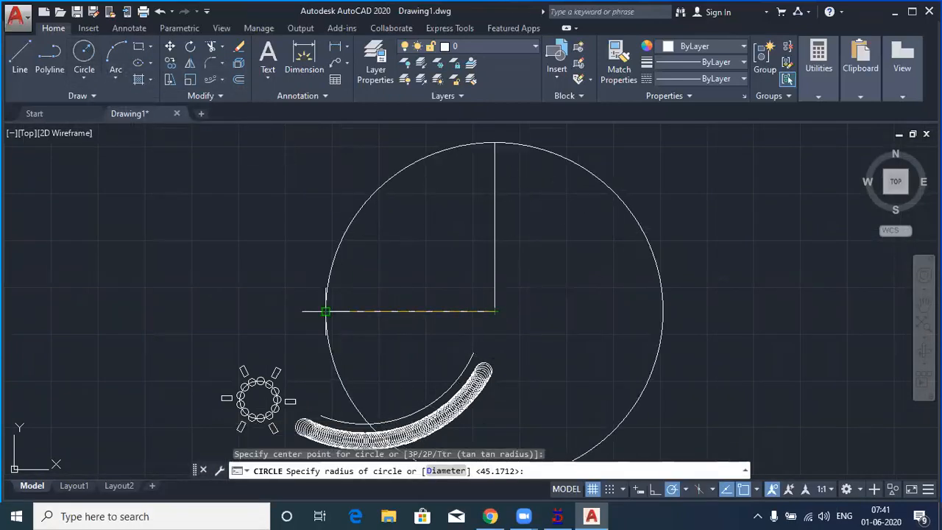
pyautogui.click(325, 312)
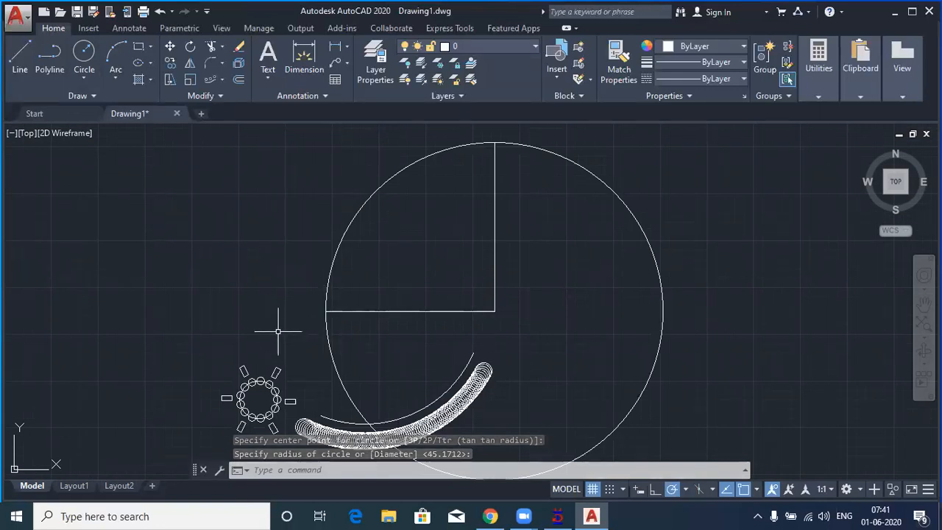
# - Erase the path array of circles together with the arc it follows
pyautogui.click(545, 401)
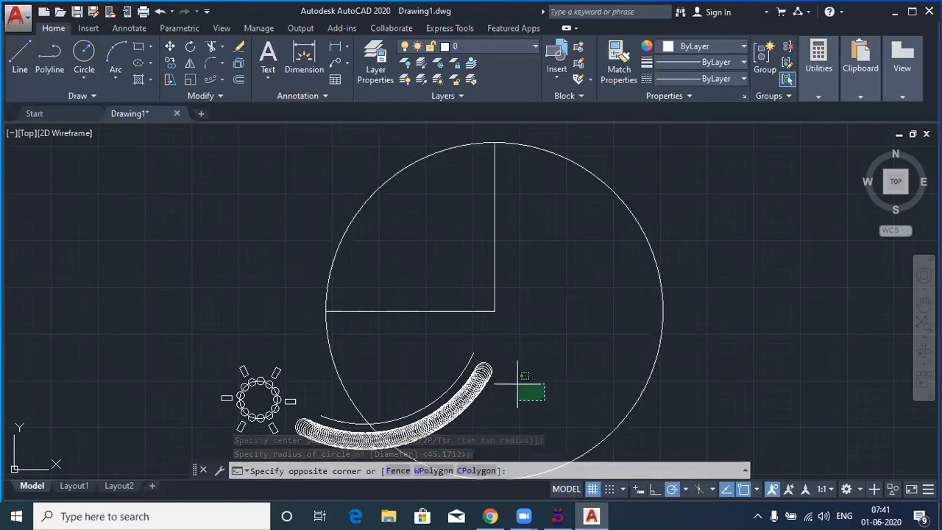
pyautogui.click(457, 353)
pyautogui.press('Delete')
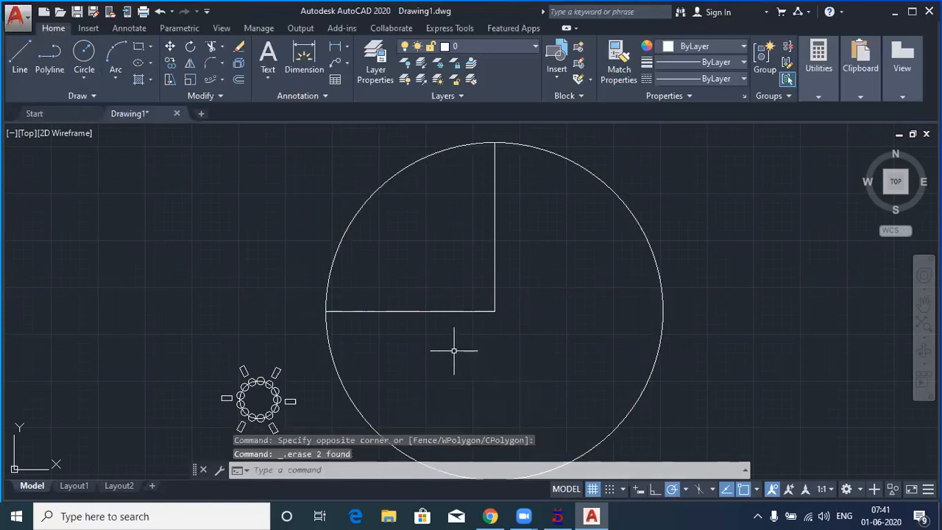
# - Trim the circle down to the quarter arc between the two lines, and erase the horizontal line
pyautogui.write('tr')
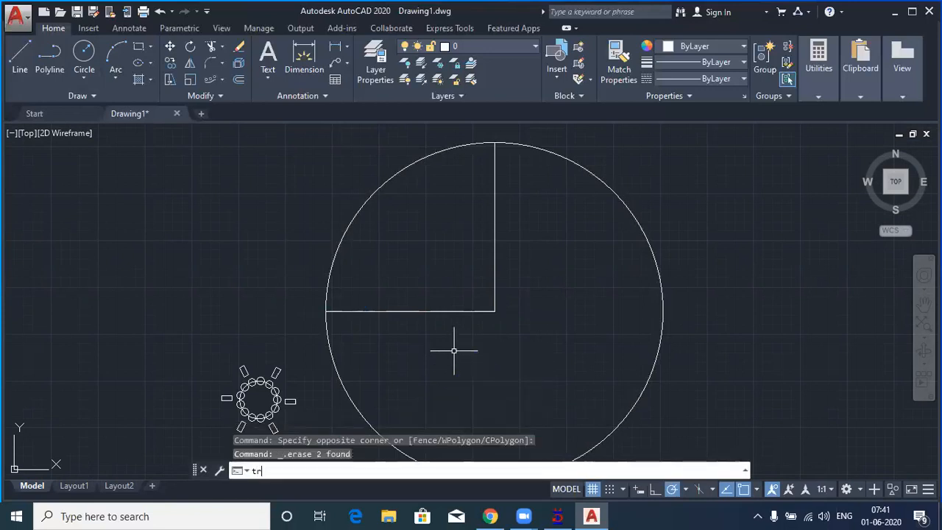
pyautogui.press('Return')
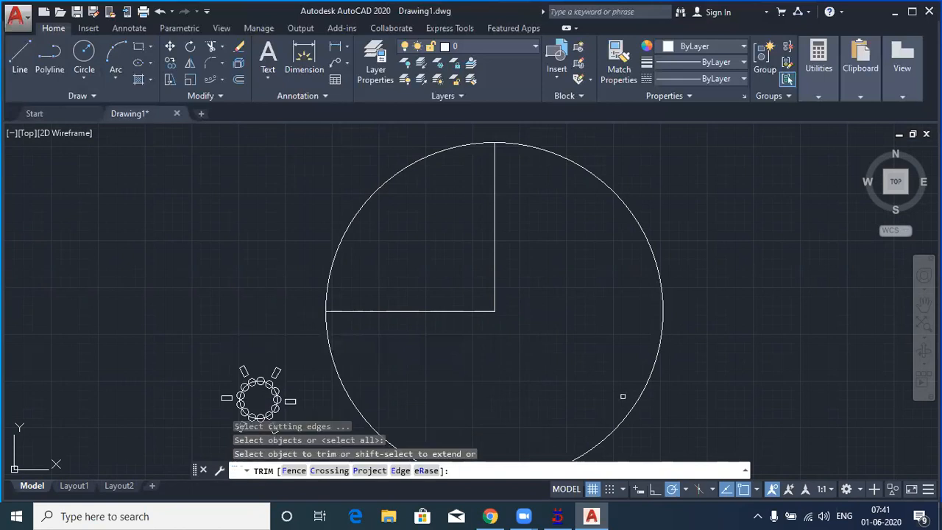
pyautogui.click(643, 388)
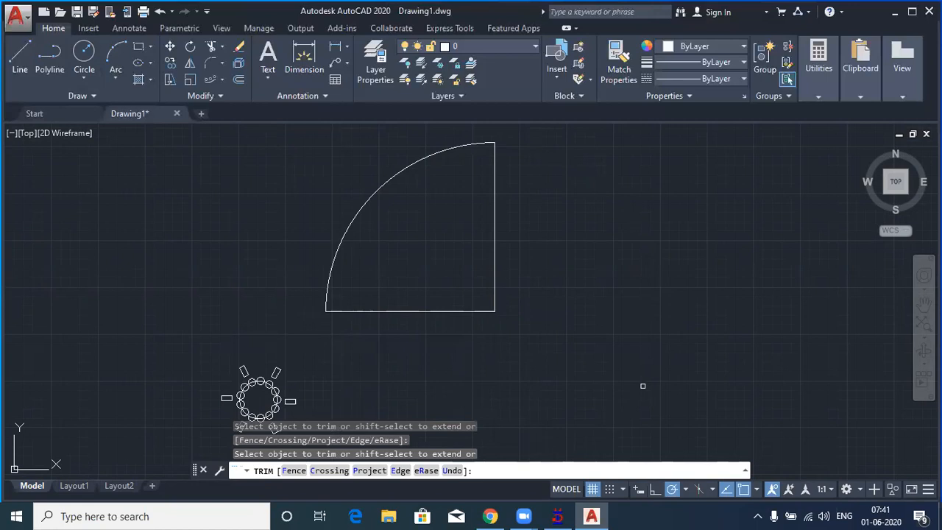
pyautogui.rightClick(175, 224)
pyautogui.click(246, 233)
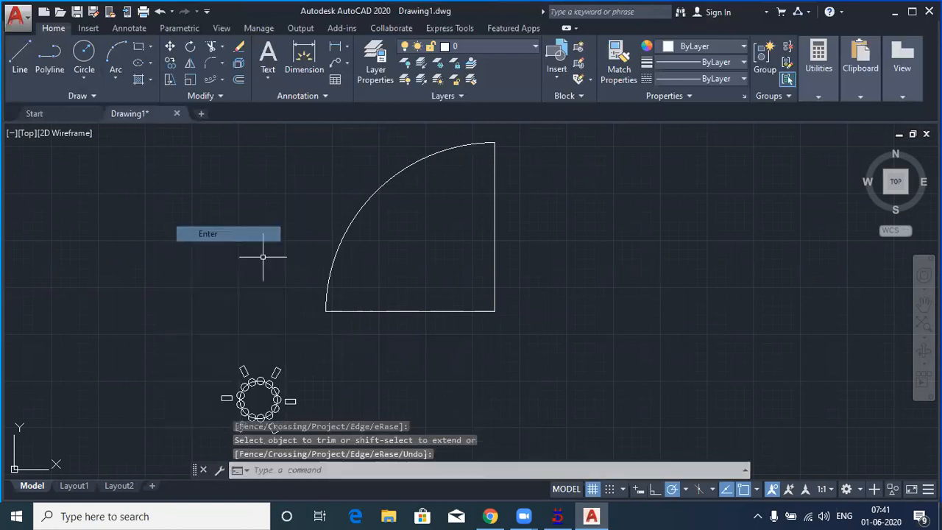
pyautogui.click(389, 311)
pyautogui.press('Delete')
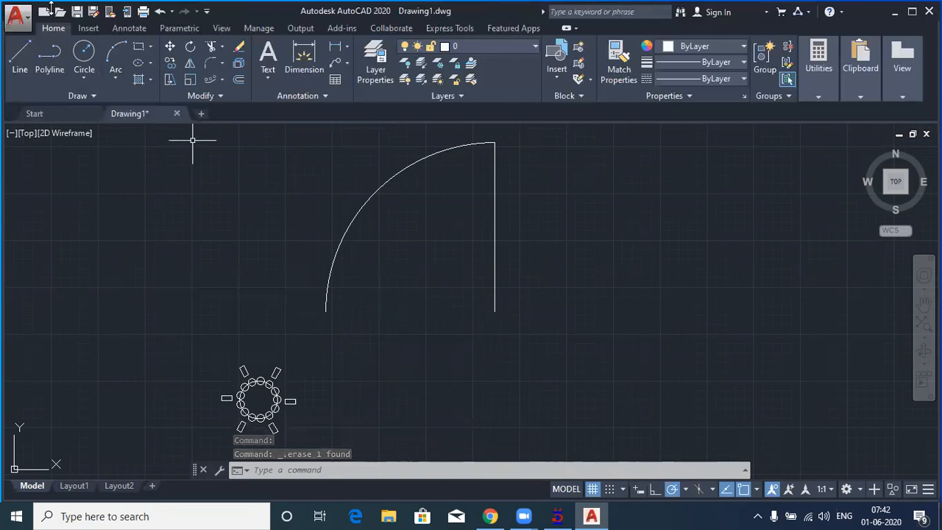
# - Draw the door leaf from the vertical line's upper end: 75 to the east, down, and back to the line's lower end
pyautogui.click(20, 58)
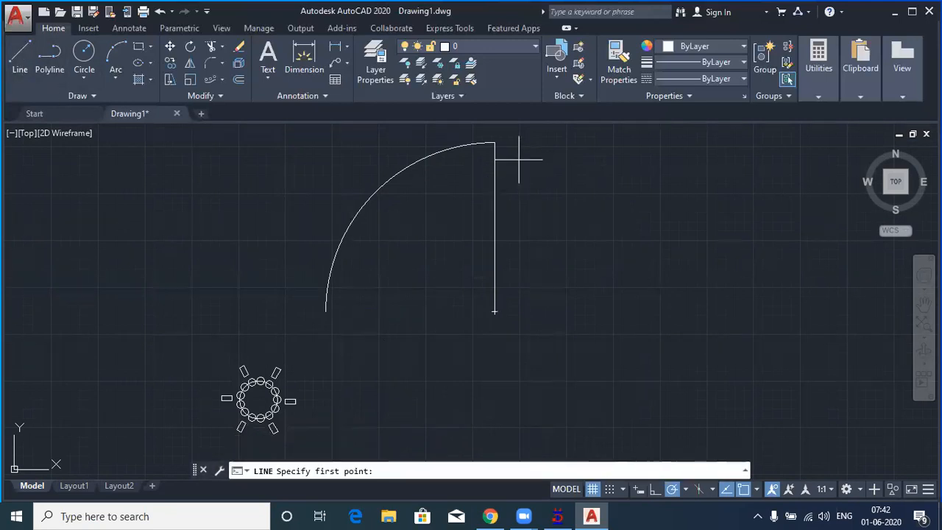
pyautogui.click(496, 143)
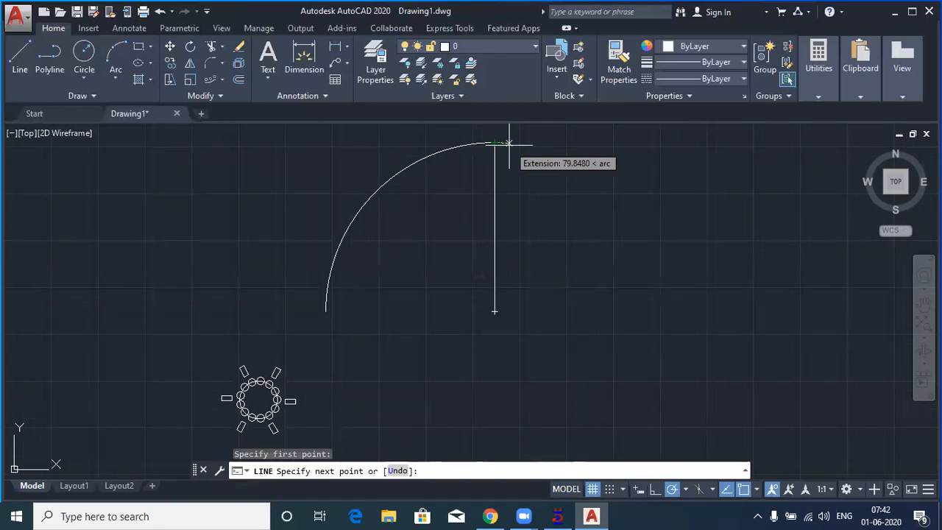
pyautogui.write('75')
pyautogui.press('Return')
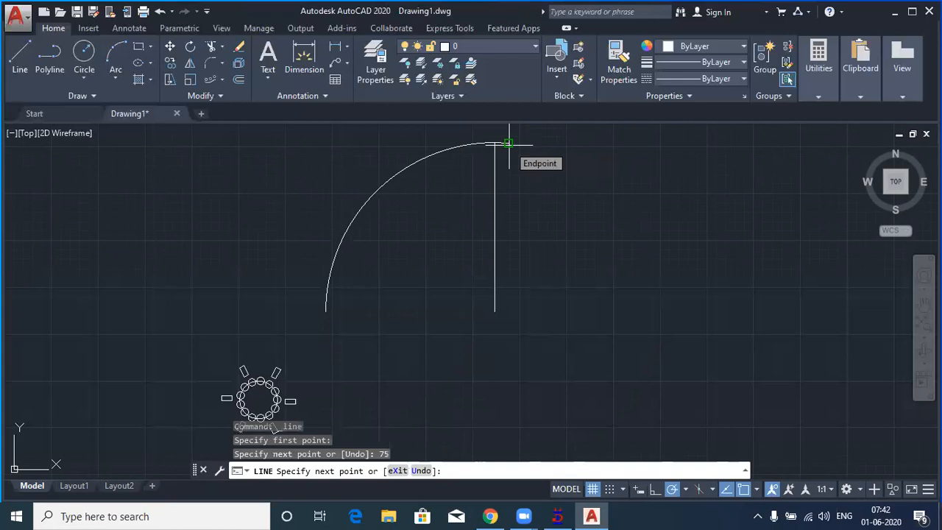
pyautogui.click(506, 312)
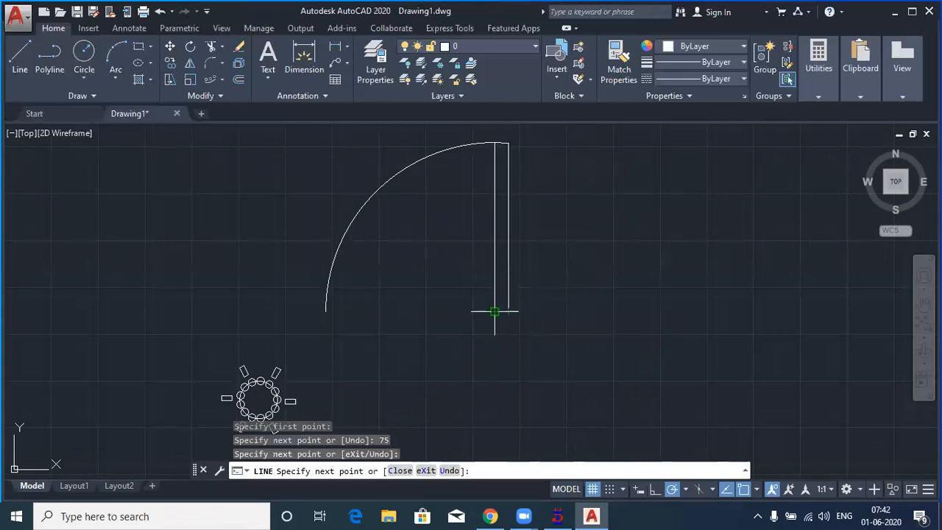
pyautogui.press('Return')
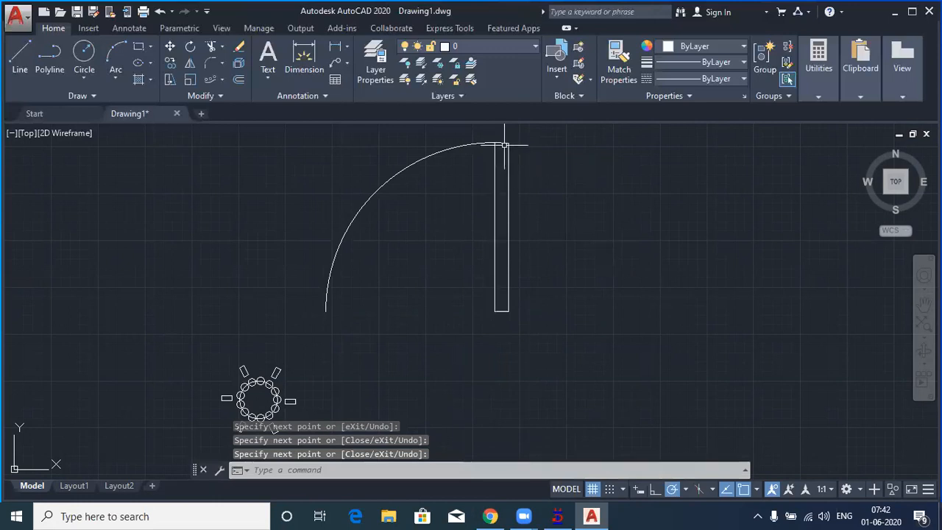
# - Draw the hinge-side frame from the midpoint of the leaf's lower edge: down, about 64 east, up, and back to the leaf's east edge
pyautogui.scroll(4, 505, 143)
pyautogui.scroll(-2, 524, 183)
pyautogui.scroll(-2, 523, 183)
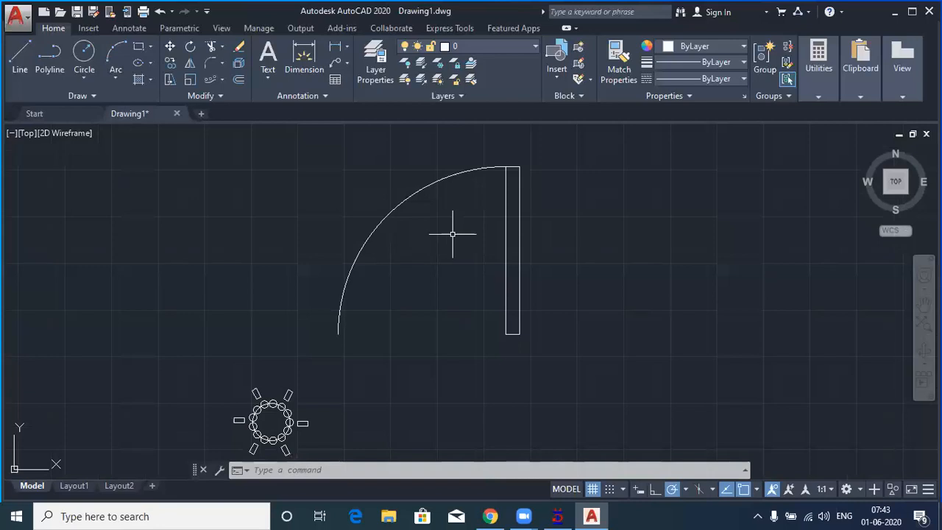
pyautogui.click(22, 53)
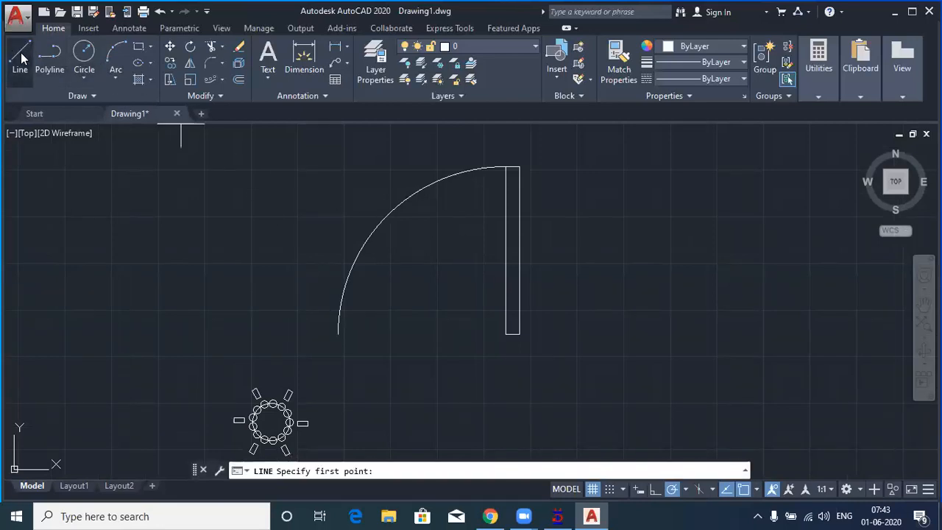
pyautogui.click(519, 335)
pyautogui.scroll(2, 519, 335)
pyautogui.scroll(4, 522, 335)
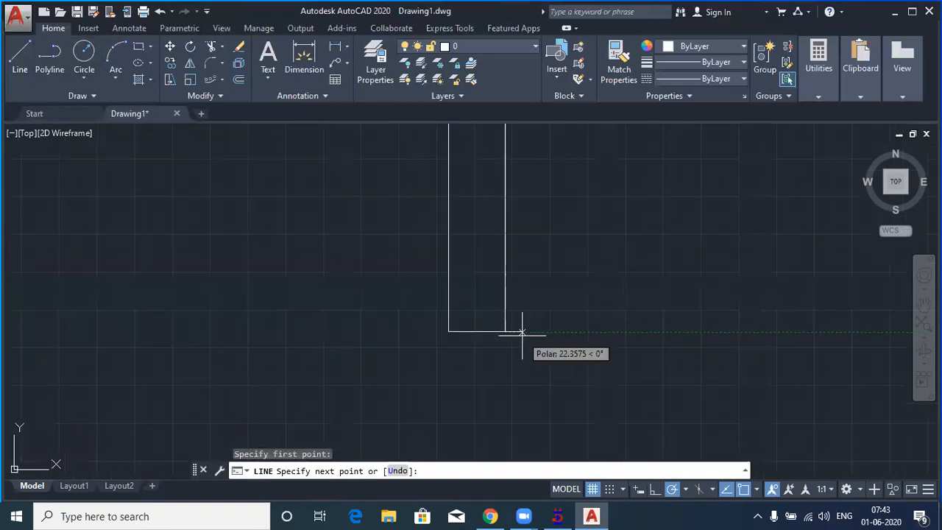
pyautogui.click(477, 332)
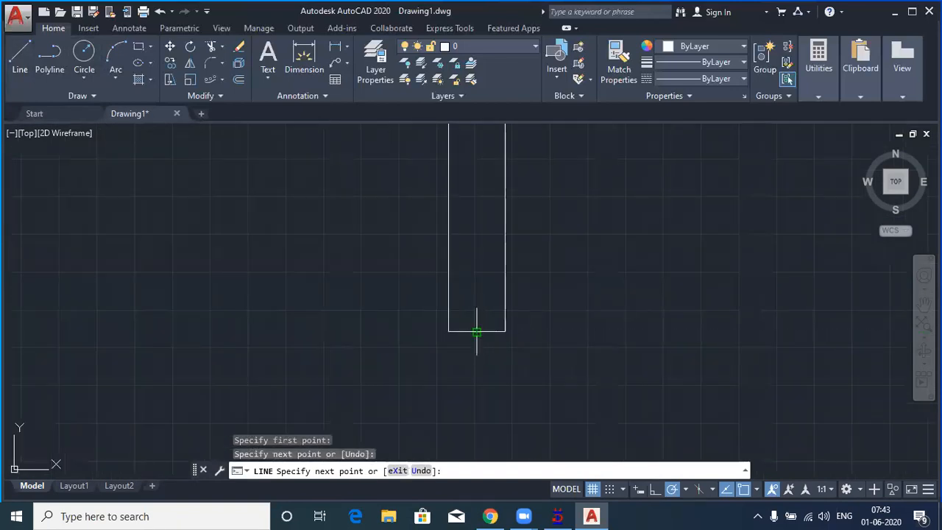
pyautogui.click(477, 347)
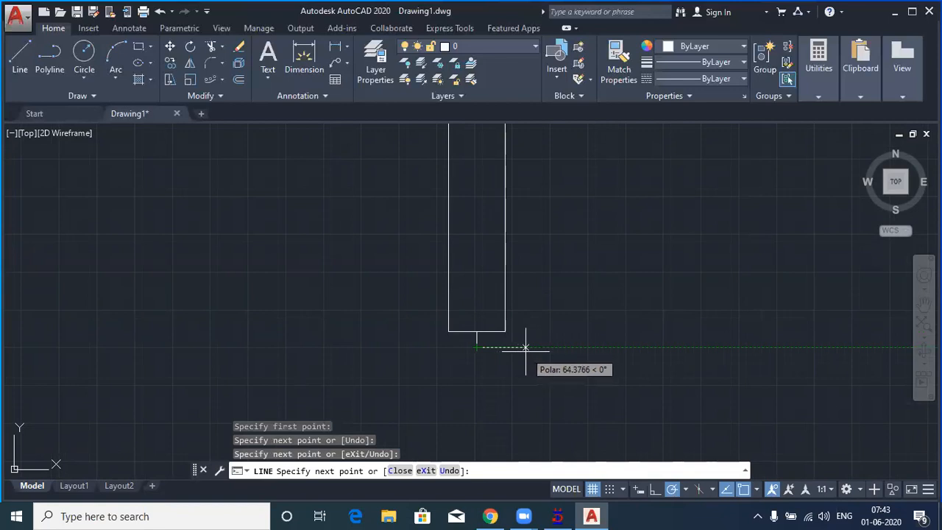
pyautogui.click(525, 348)
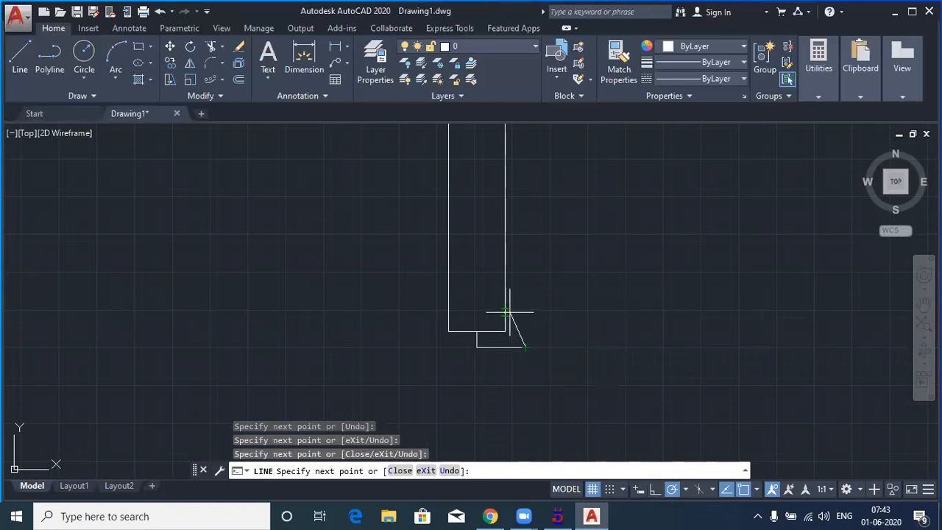
pyautogui.click(526, 330)
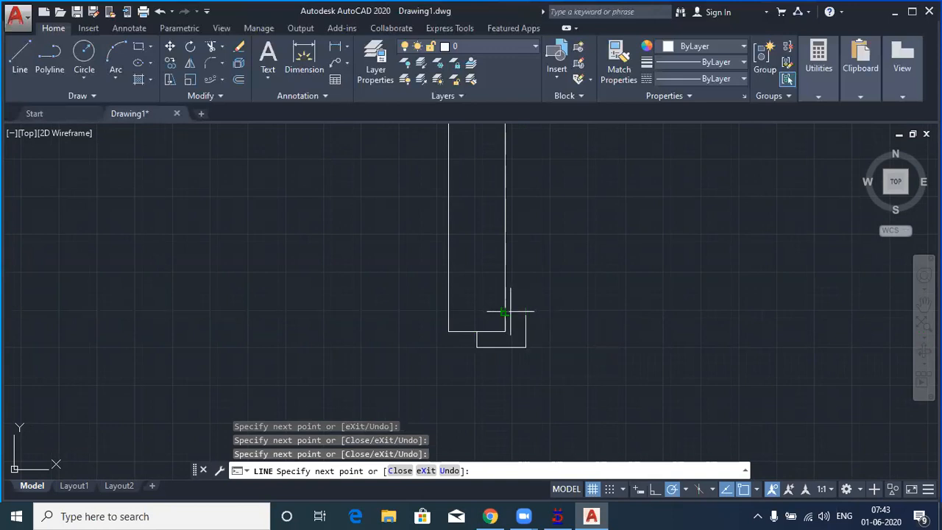
pyautogui.click(510, 311)
pyautogui.press('Return')
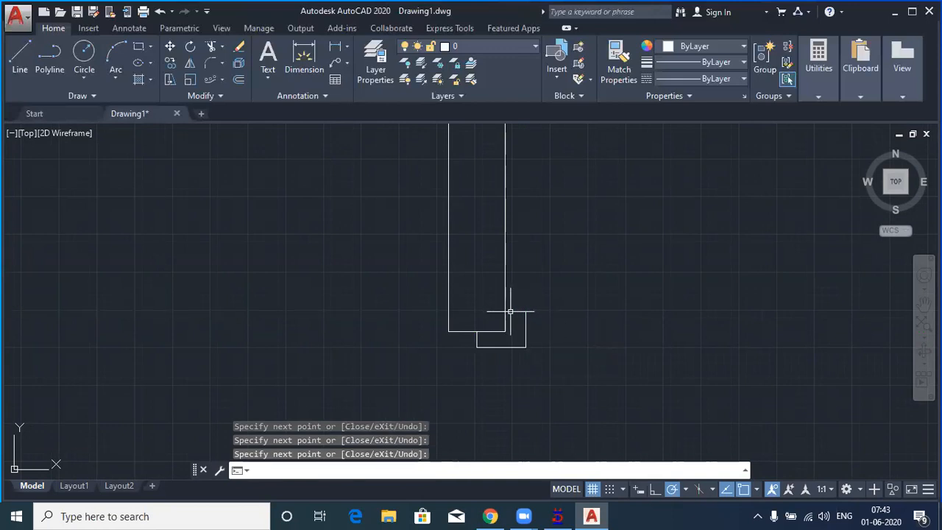
pyautogui.scroll(-1, 593, 369)
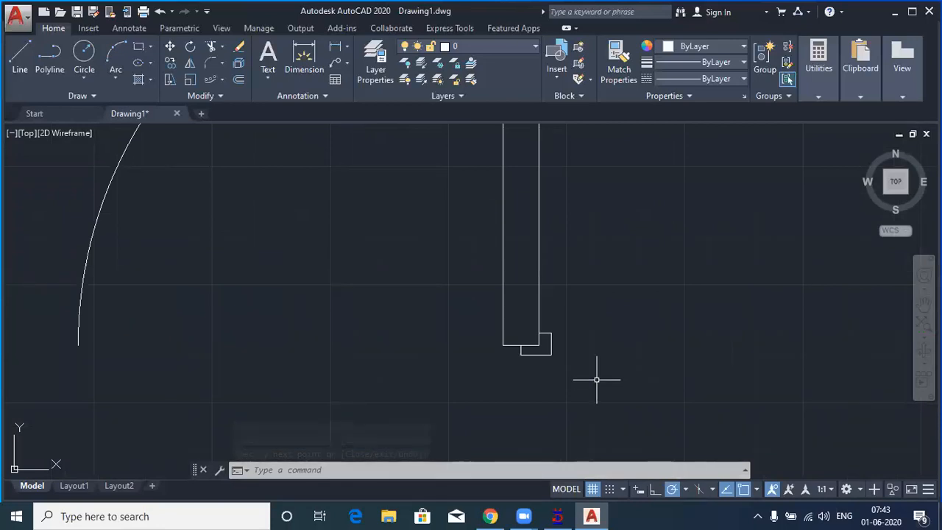
pyautogui.click(595, 377)
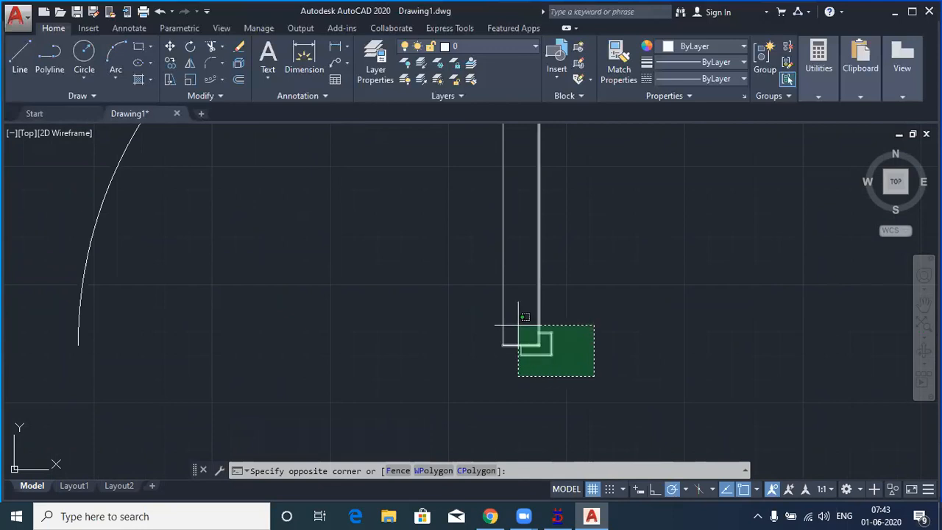
pyautogui.click(587, 376)
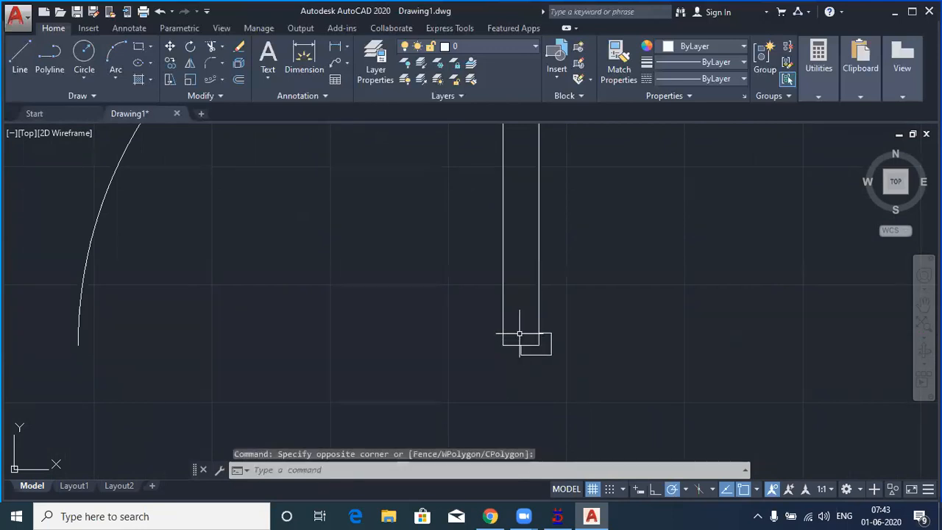
# - Draw a closed stepped frame from the swing arc's lower end: 35 up, 35 west, 70 down, 75 east, up, and back to the start
pyautogui.click(21, 59)
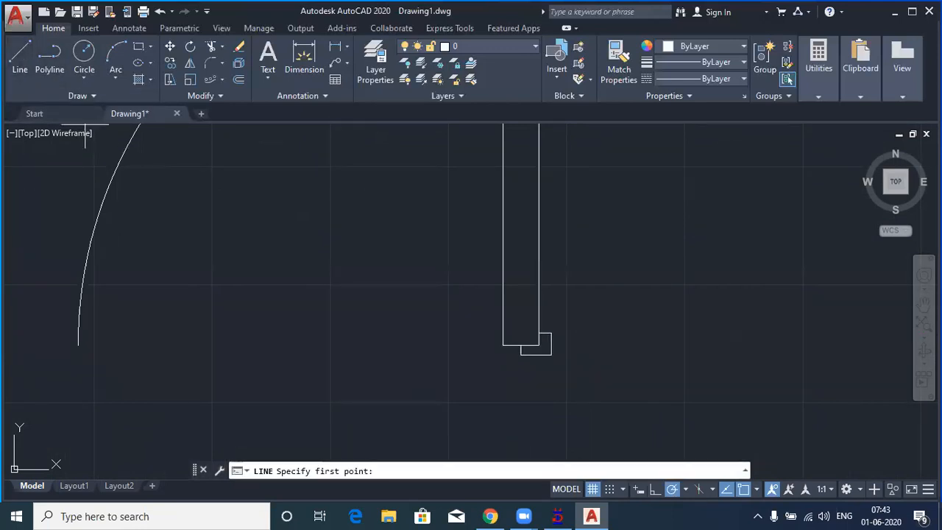
pyautogui.click(78, 344)
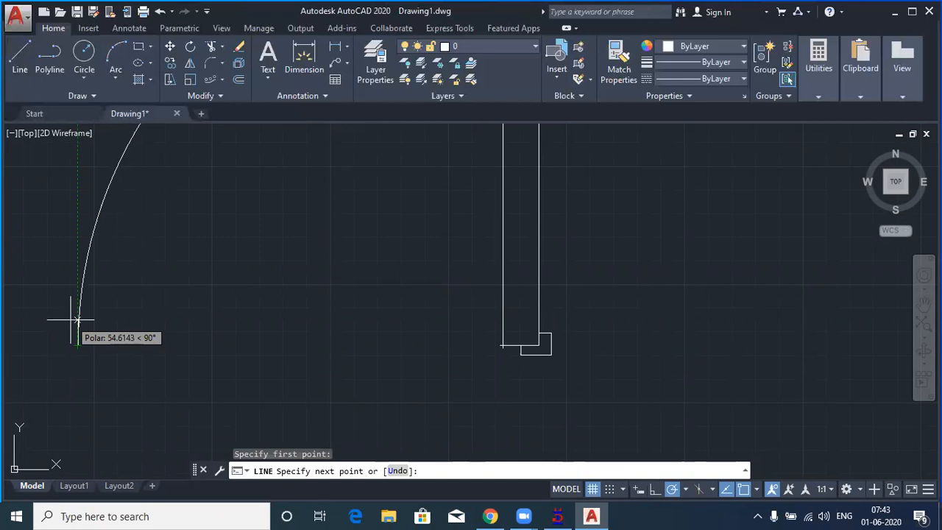
pyautogui.press('Return')
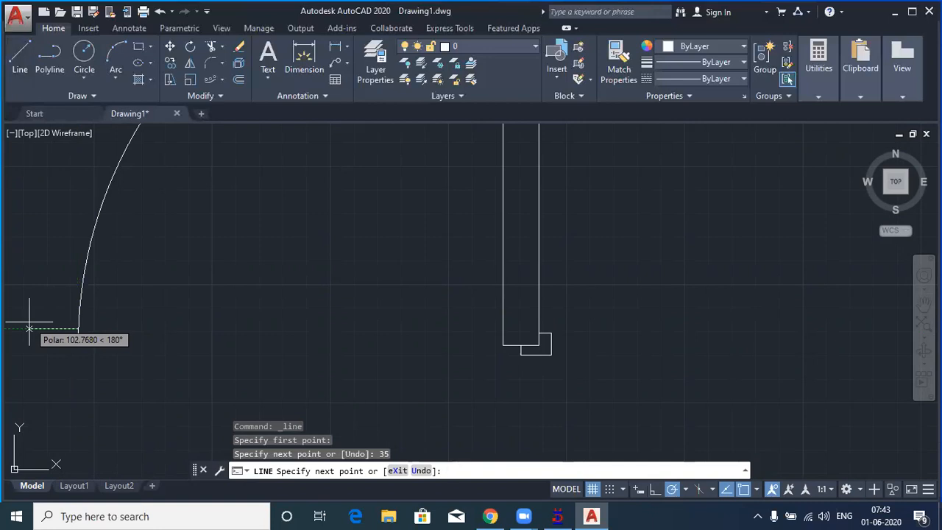
pyautogui.press('Return')
pyautogui.click(61, 328)
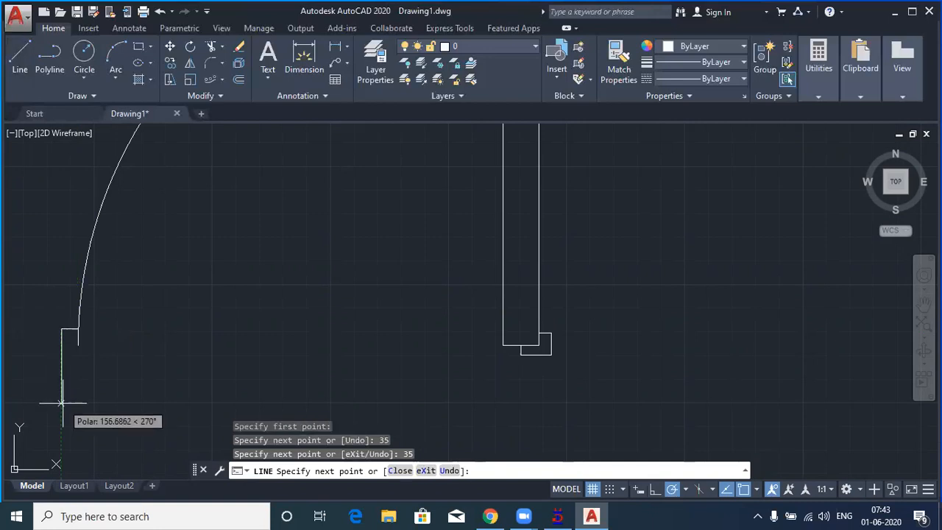
pyautogui.write('70')
pyautogui.press('Return')
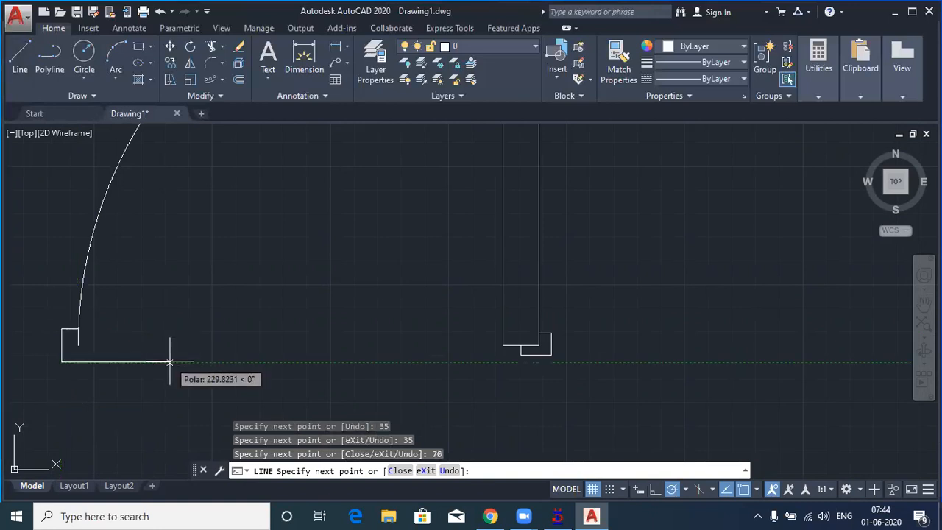
pyautogui.write('75')
pyautogui.press('Return')
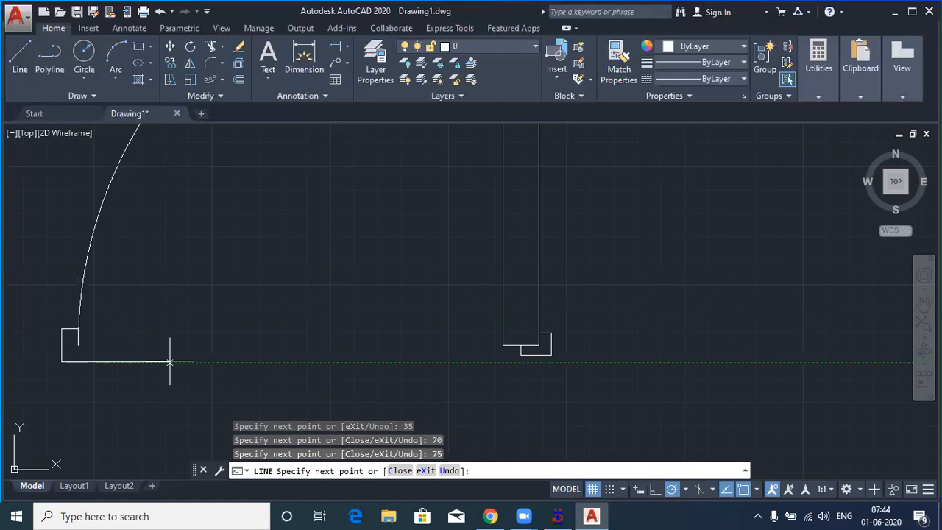
pyautogui.click(92, 344)
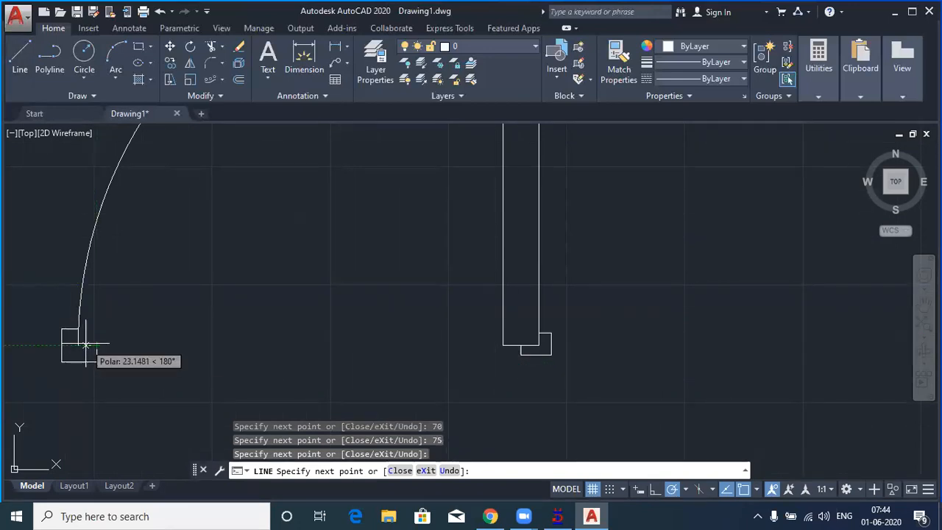
pyautogui.click(79, 344)
pyautogui.press('Return')
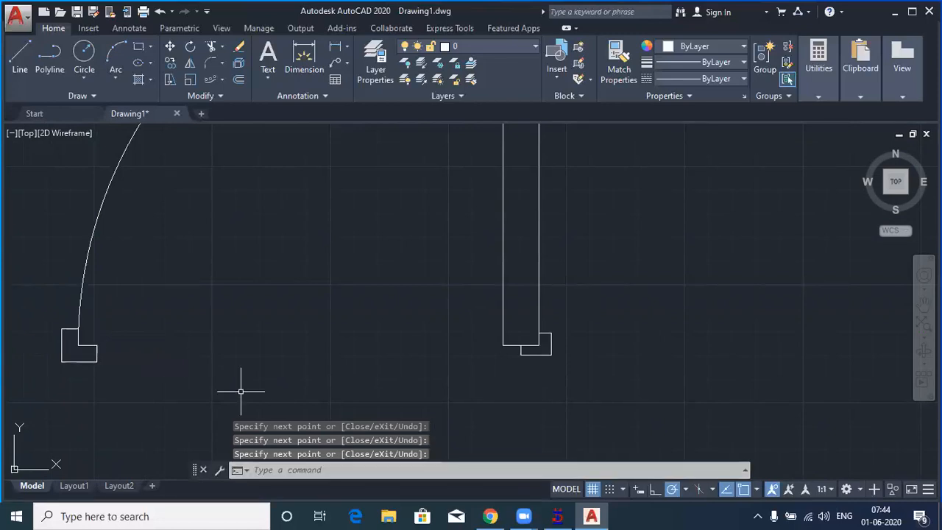
# - Draw a long horizontal wall line in the empty area west of the door, slightly above the top of its swing arc
pyautogui.scroll(-4, 241, 392)
pyautogui.moveTo(447, 315)
pyautogui.mouseDown(button='middle')
pyautogui.moveTo(459, 305)
pyautogui.moveTo(590, 307)
pyautogui.mouseUp(button='middle')
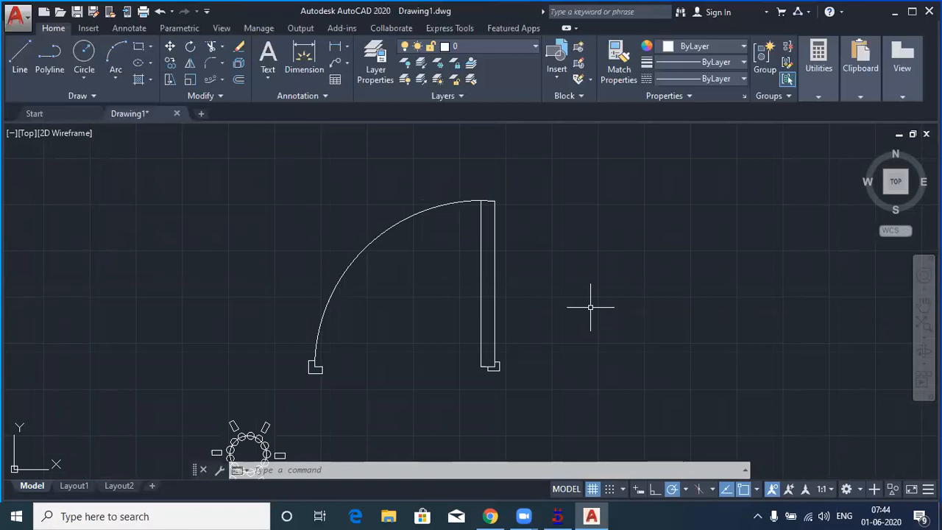
pyautogui.click(18, 60)
pyautogui.moveTo(405, 204); pyautogui.dragTo(700, 231, button='middle')
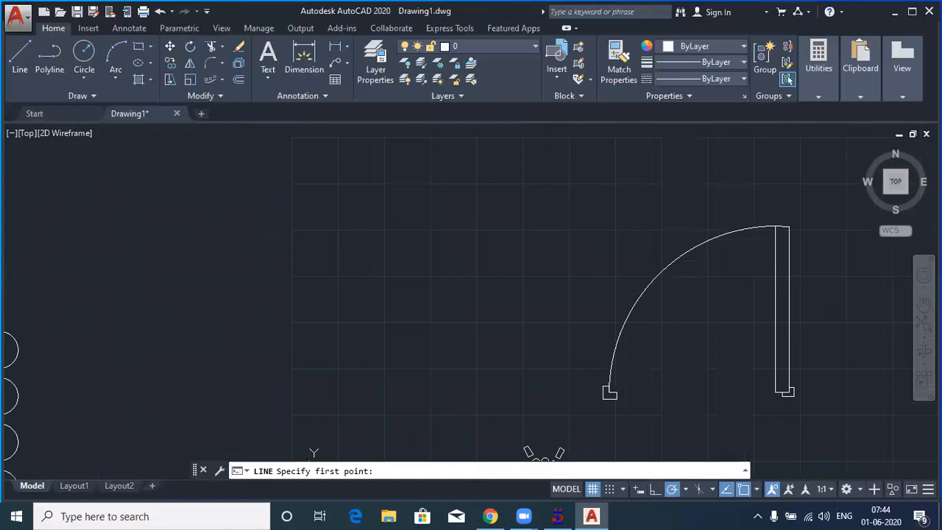
pyautogui.click(68, 206)
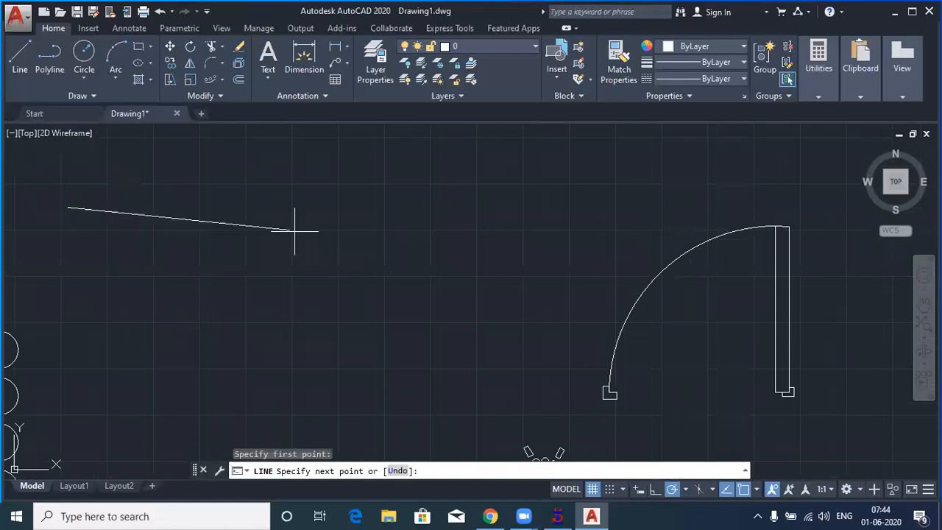
pyautogui.click(608, 206)
pyautogui.press('Escape')
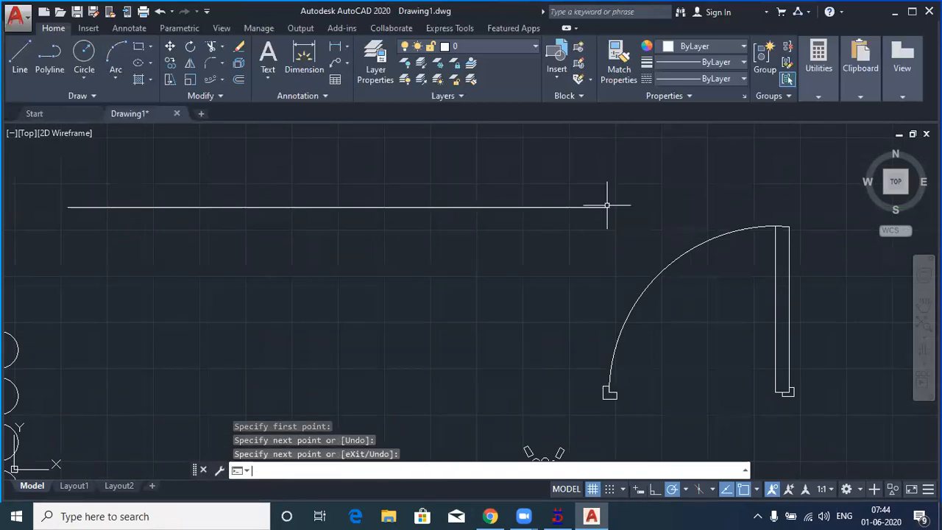
# - Offset the horizontal wall line 250 upward to form the second wall face
pyautogui.click(234, 80)
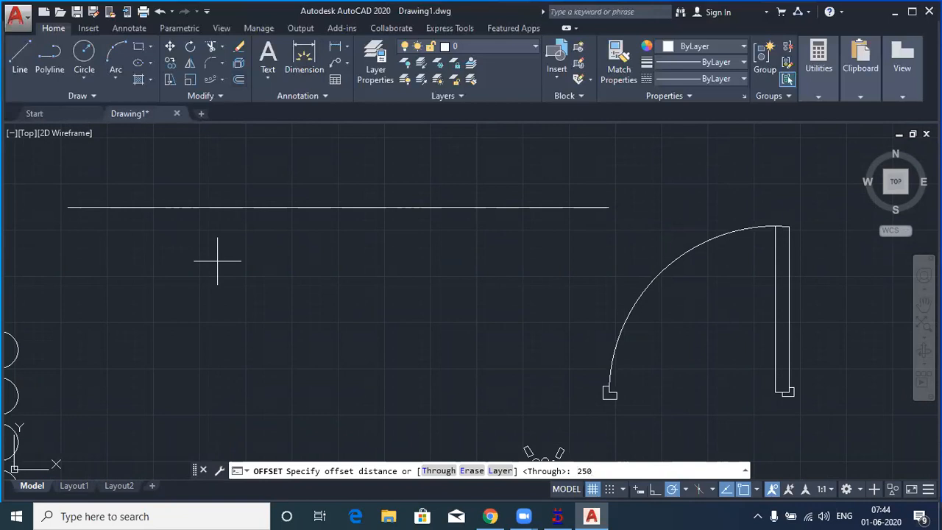
pyautogui.press('Return')
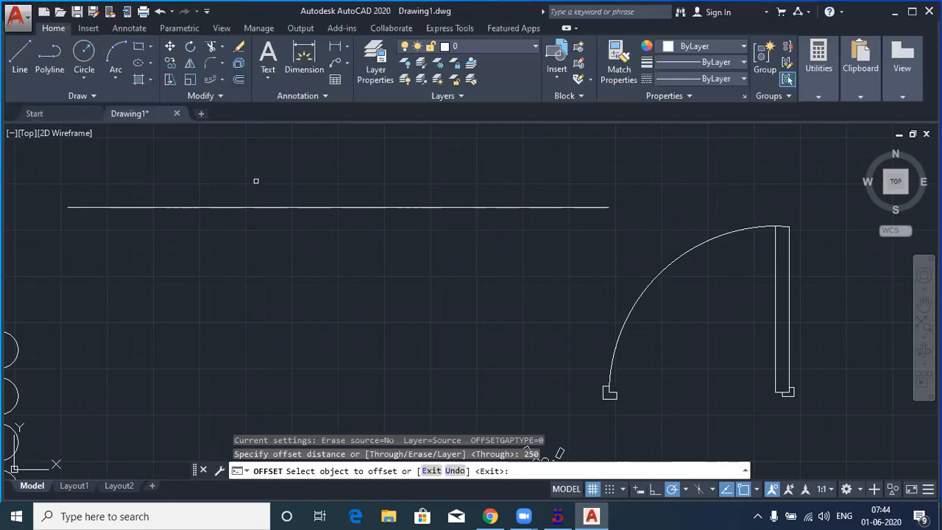
pyautogui.click(265, 208)
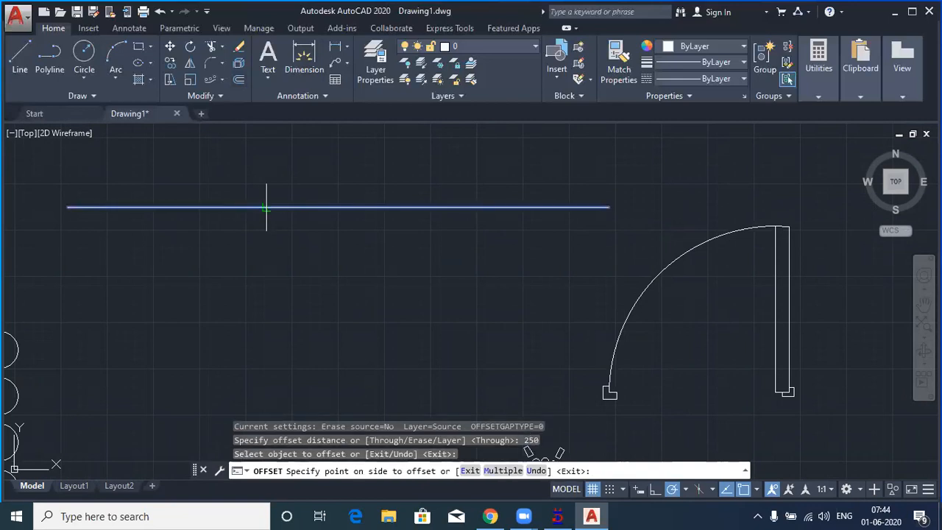
pyautogui.click(272, 181)
pyautogui.scroll(-2, 163, 253)
pyautogui.scroll(-1, 163, 254)
pyautogui.rightClick(434, 216)
pyautogui.click(456, 228)
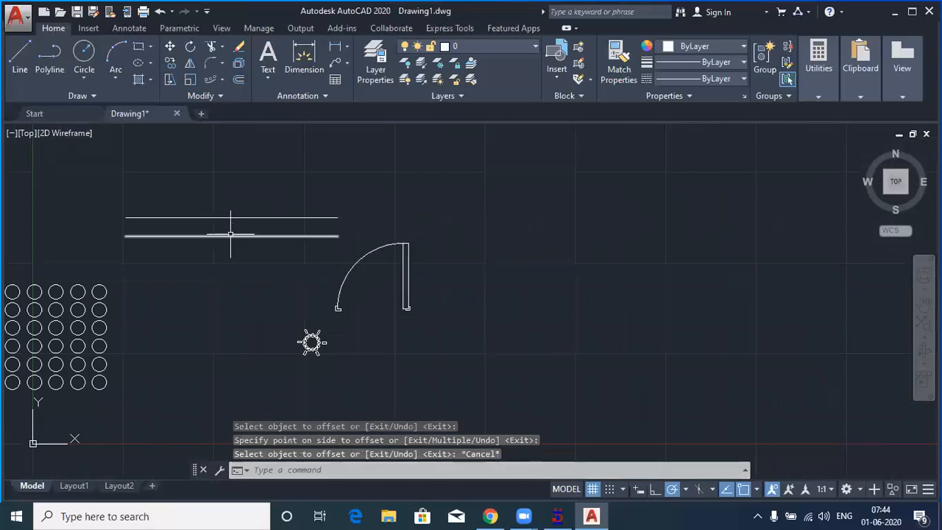
# - Copy the whole door from the hinge-side frame's lower outer corner onto the lower wall line, near its midpoint
pyautogui.click(439, 327)
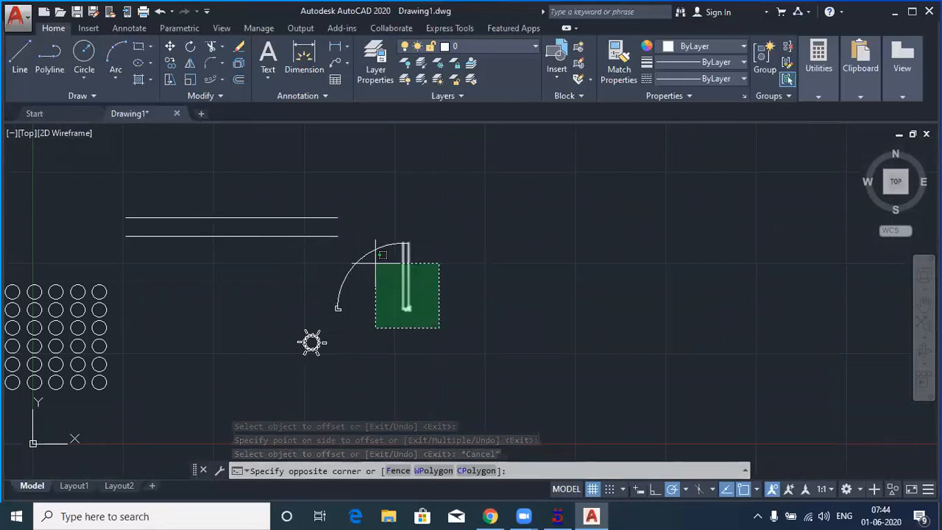
pyautogui.click(435, 267)
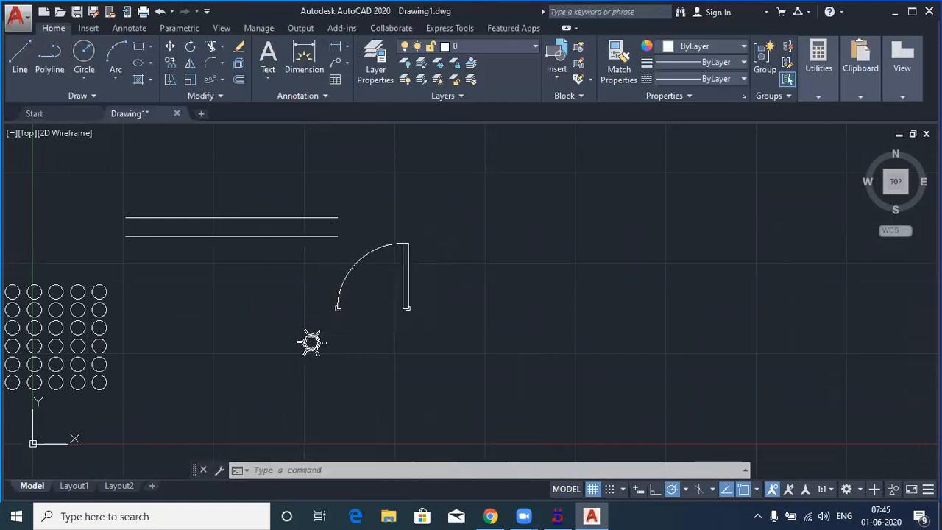
pyautogui.click(272, 197)
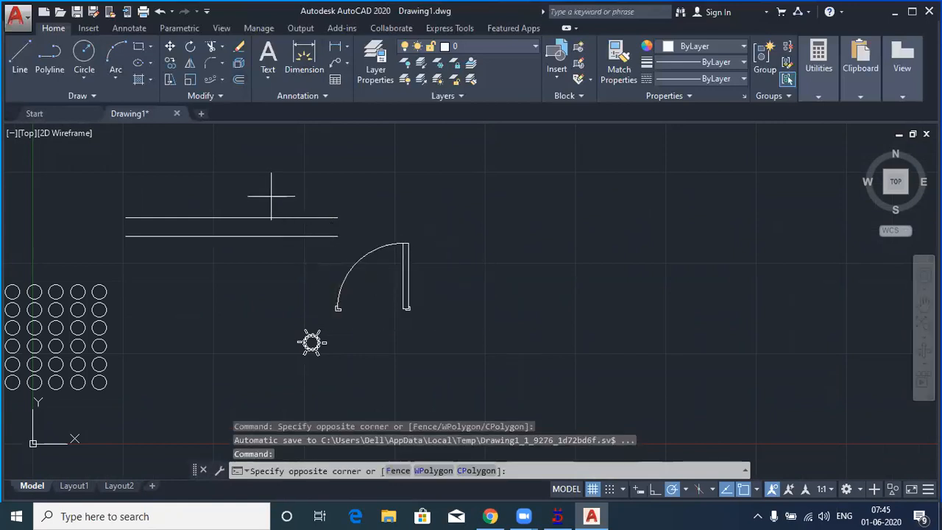
pyautogui.click(434, 315)
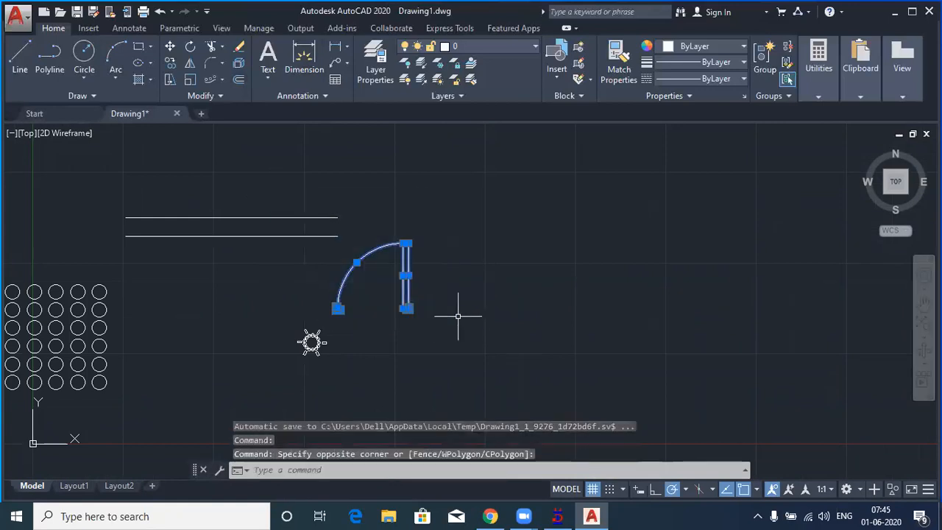
pyautogui.click(171, 62)
pyautogui.scroll(6, 392, 333)
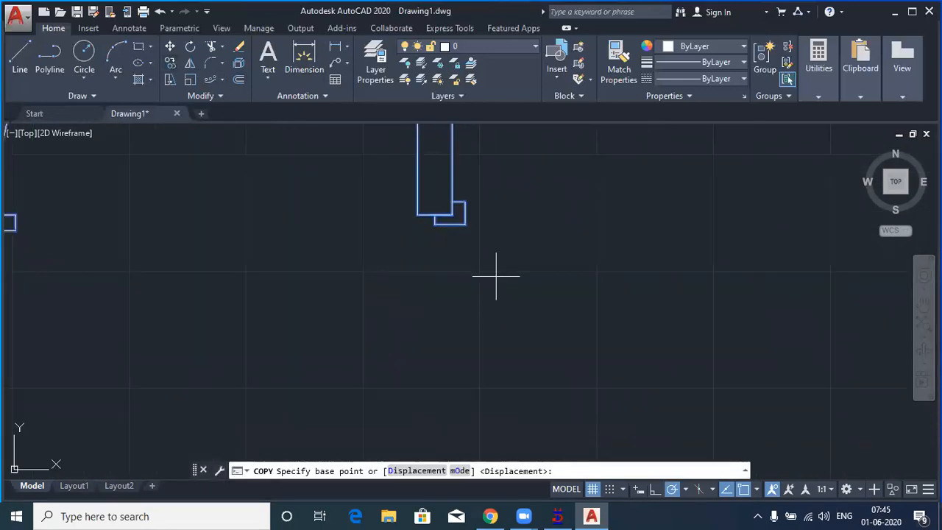
pyautogui.click(465, 222)
pyautogui.scroll(-3, 517, 261)
pyautogui.scroll(-2, 519, 265)
pyautogui.moveTo(256, 217); pyautogui.dragTo(334, 340, button='middle')
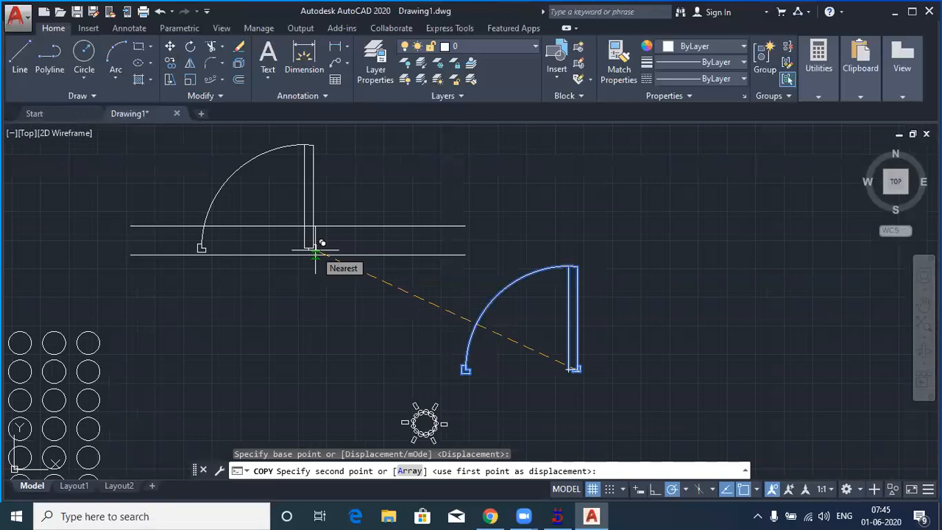
pyautogui.scroll(2, 317, 253)
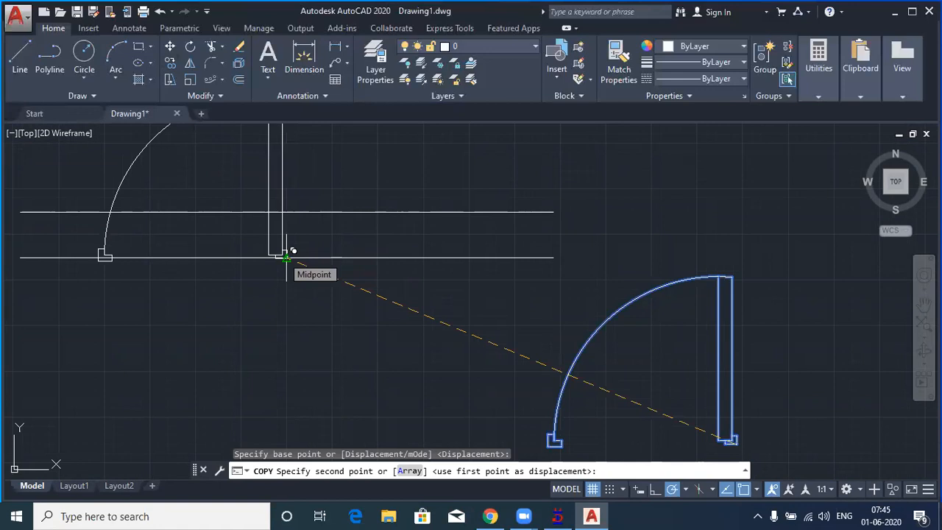
pyautogui.scroll(2, 287, 257)
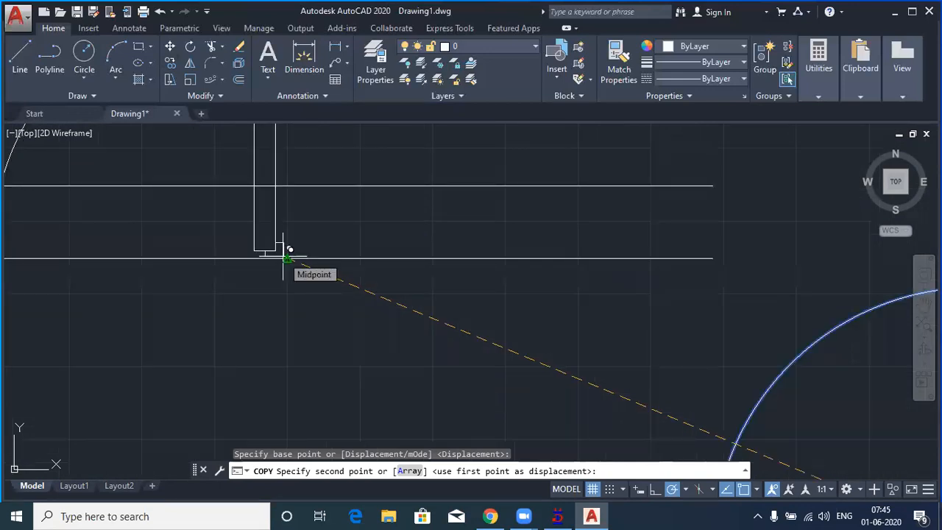
pyautogui.click(286, 257)
pyautogui.scroll(-2, 483, 269)
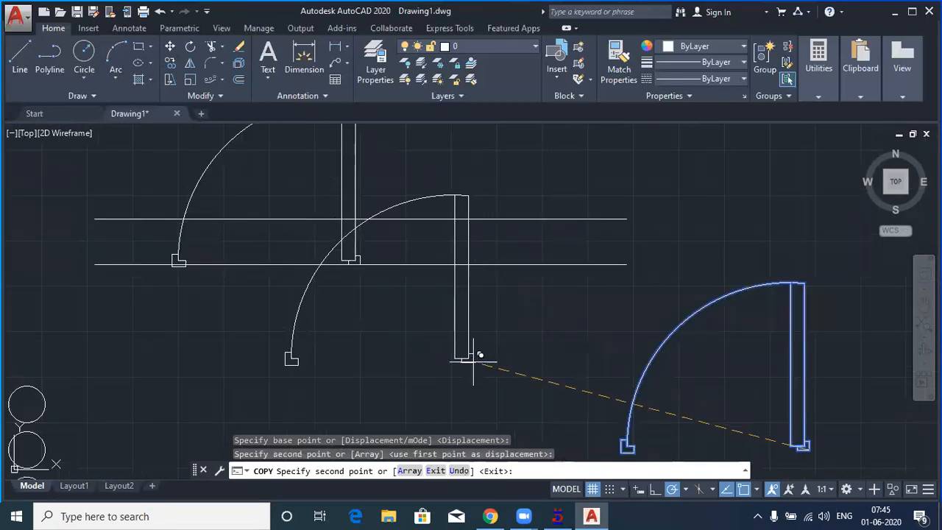
pyautogui.rightClick(434, 357)
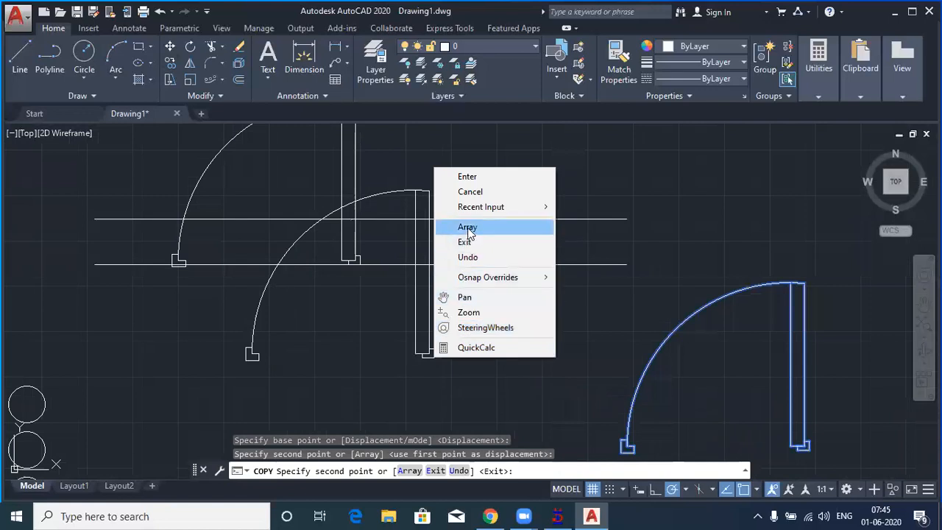
pyautogui.click(470, 192)
# - Erase the bottom edge of the copied door's latch-side frame and trim its two vertical stubs back to the lower wall line
pyautogui.scroll(4, 140, 257)
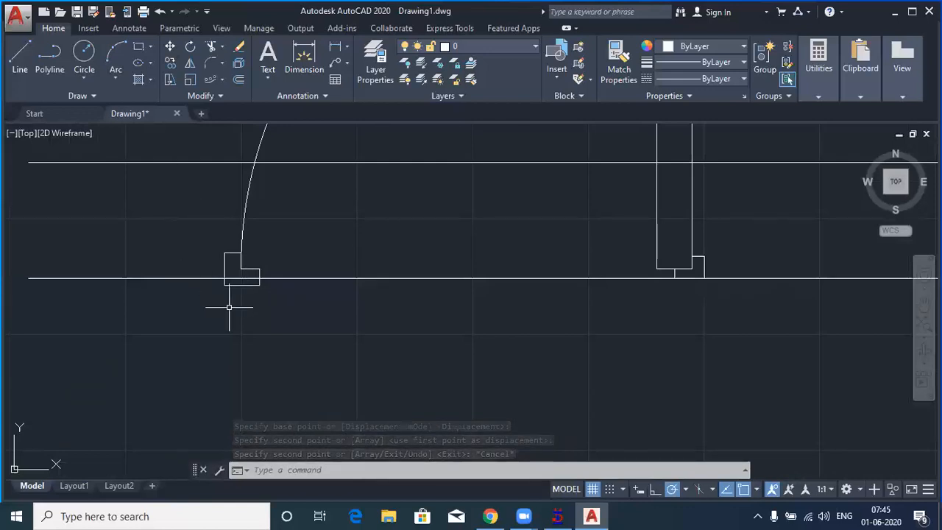
pyautogui.click(243, 287)
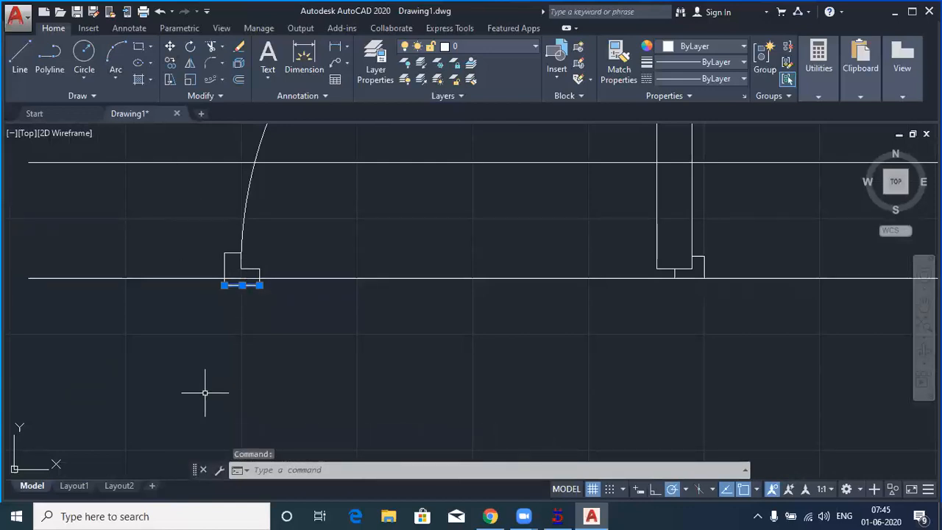
pyautogui.press('Delete')
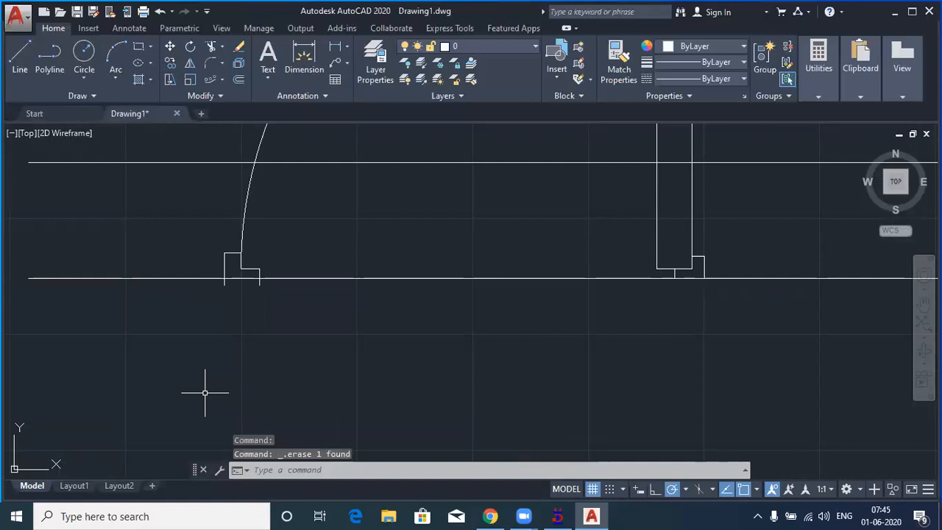
pyautogui.write('tr')
pyautogui.press('Return')
pyautogui.press('Return')
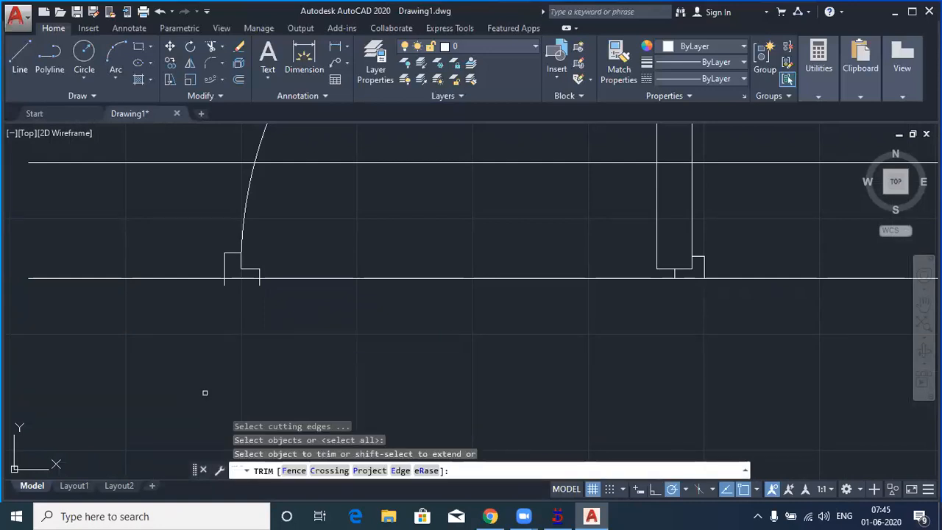
pyautogui.click(225, 285)
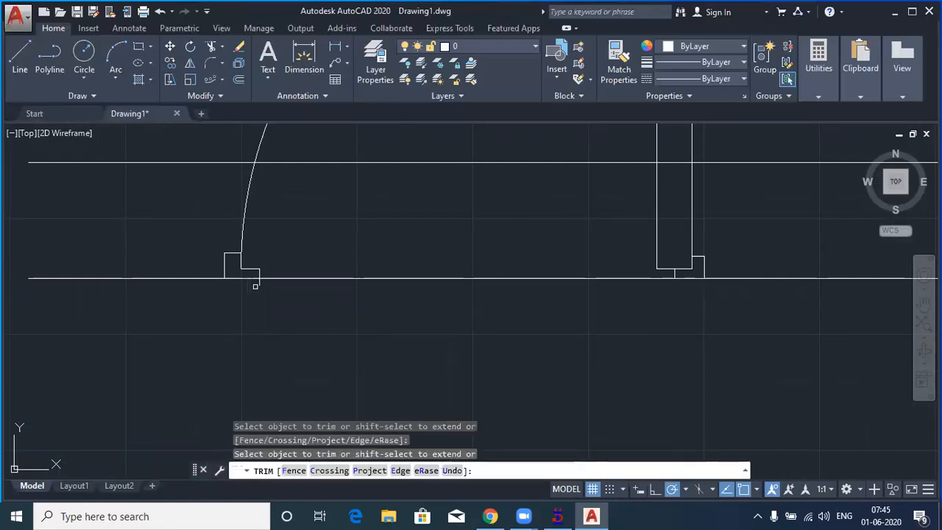
pyautogui.click(259, 281)
# - Trim both wall lines out of the door opening, including the piece of upper line crossing the door leaf
pyautogui.scroll(-4, 229, 336)
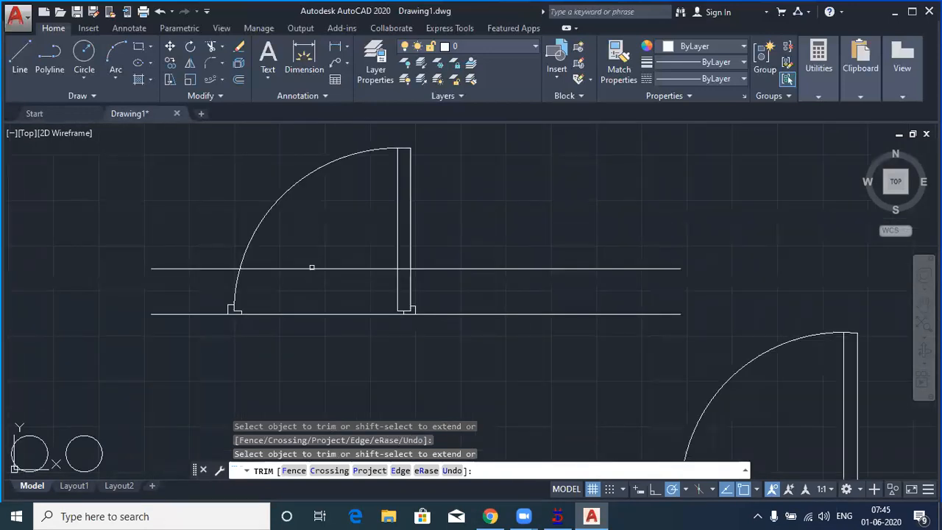
pyautogui.click(311, 268)
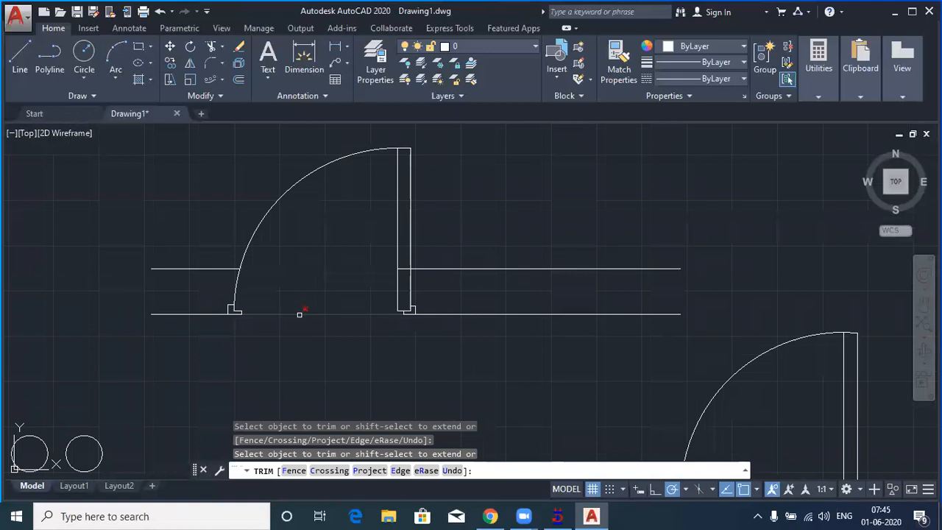
pyautogui.click(299, 315)
pyautogui.scroll(4, 420, 262)
pyautogui.scroll(-4, 390, 276)
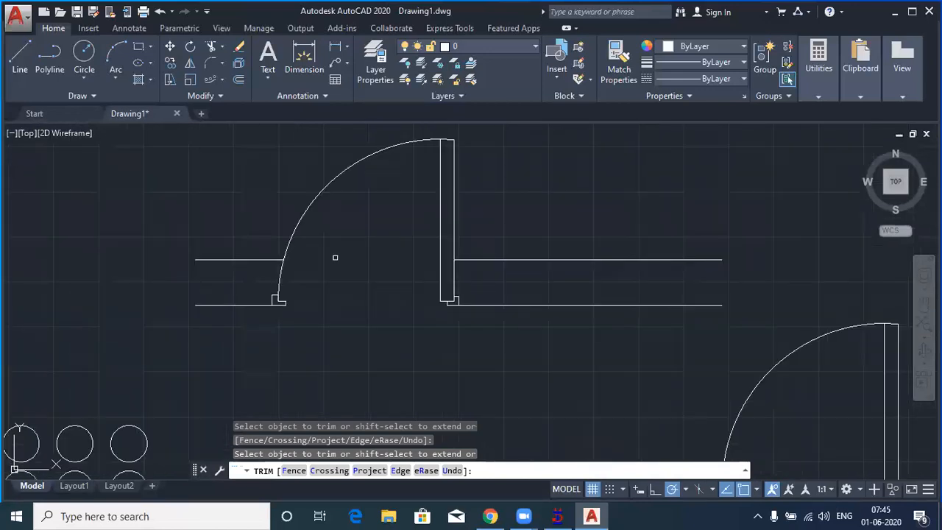
pyautogui.scroll(-3, 290, 286)
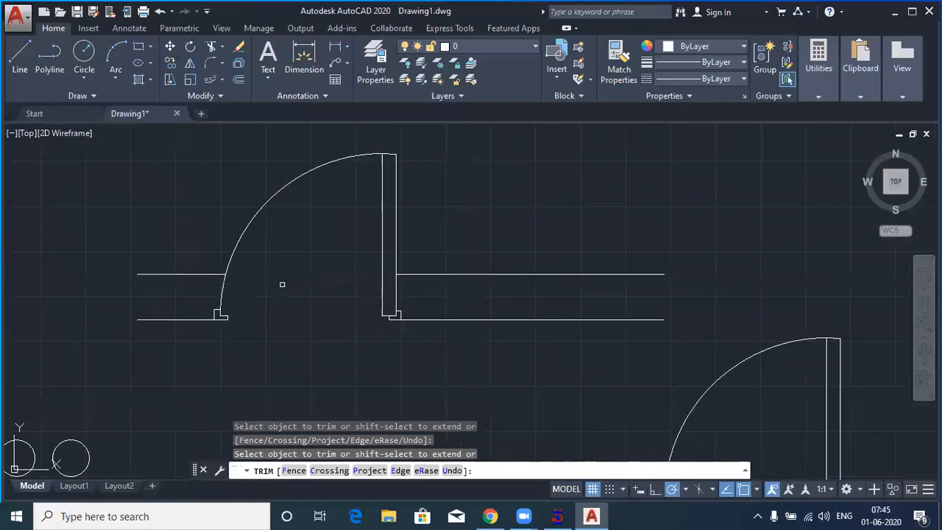
pyautogui.rightClick(491, 215)
pyautogui.click(527, 238)
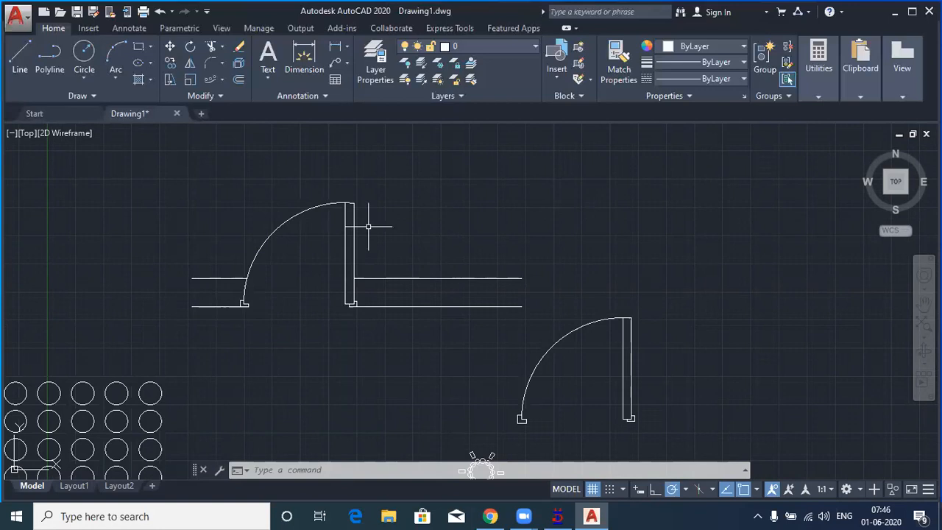
# - Mirror the original freestanding door about the leaf's east edge, answering Yes to erasing the source objects
pyautogui.moveTo(407, 319)
pyautogui.mouseDown(button='middle')
pyautogui.moveTo(257, 271)
pyautogui.moveTo(229, 249)
pyautogui.mouseUp(button='middle')
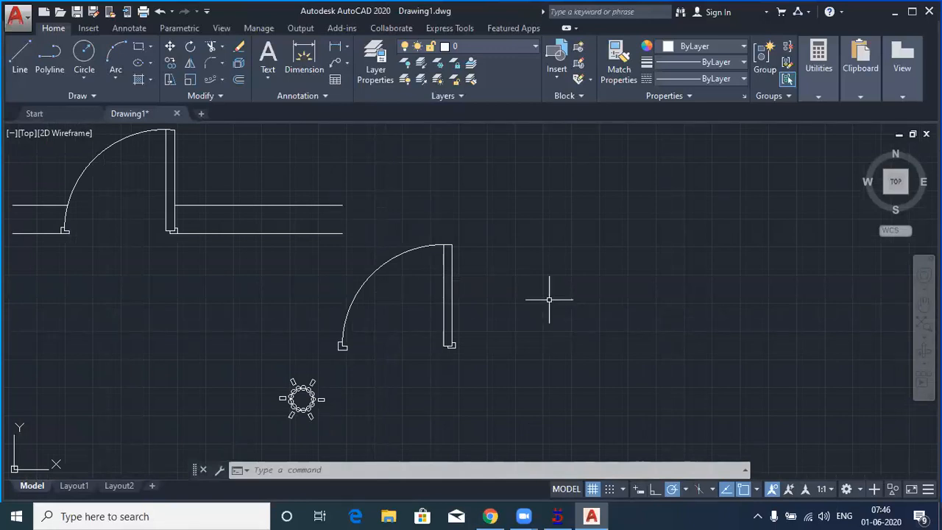
pyautogui.click(189, 65)
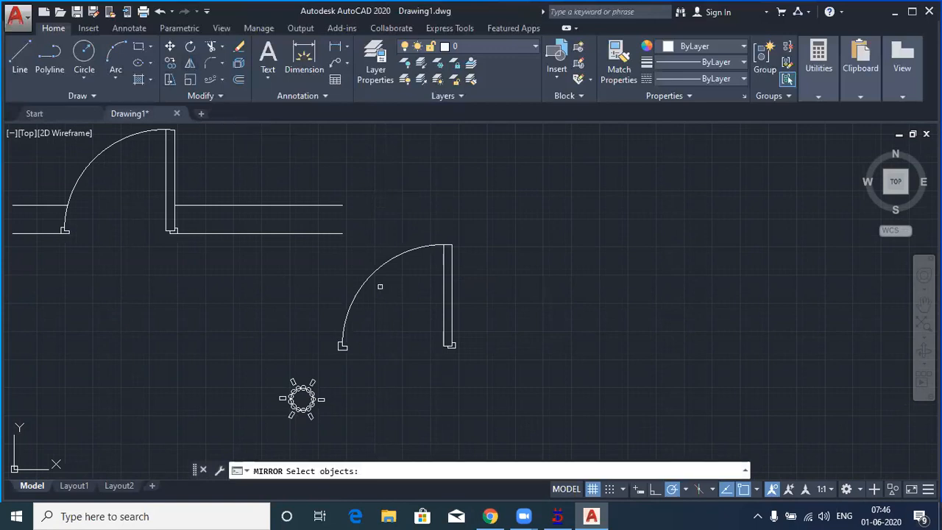
pyautogui.click(503, 389)
pyautogui.click(620, 345)
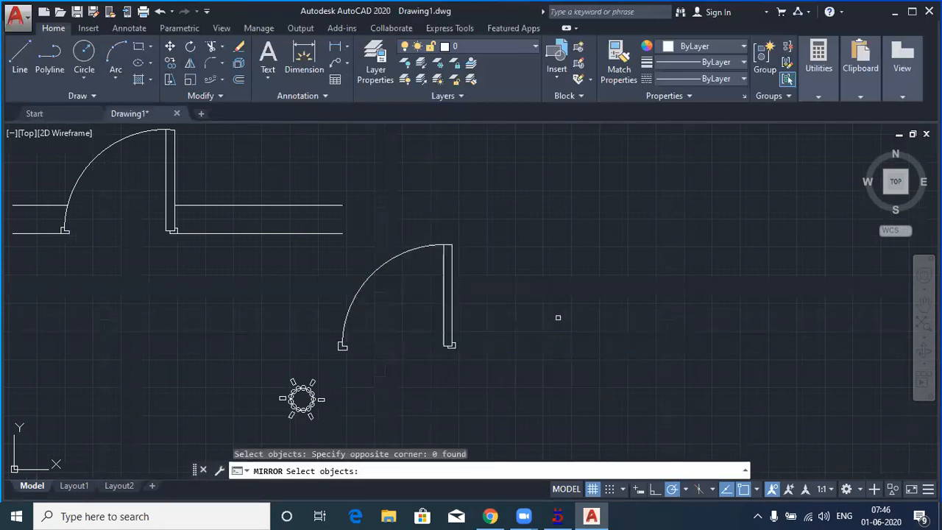
pyautogui.click(281, 170)
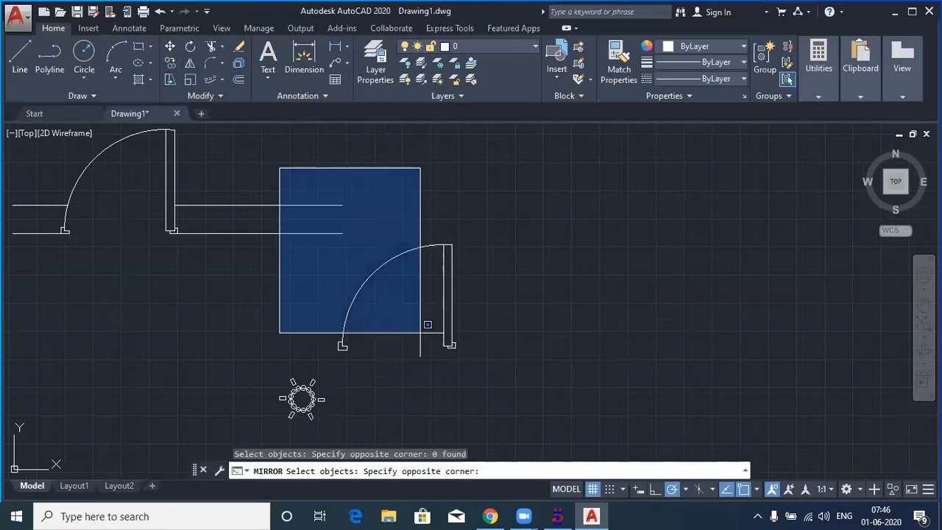
pyautogui.click(507, 359)
pyautogui.press('Return')
pyautogui.scroll(4, 467, 343)
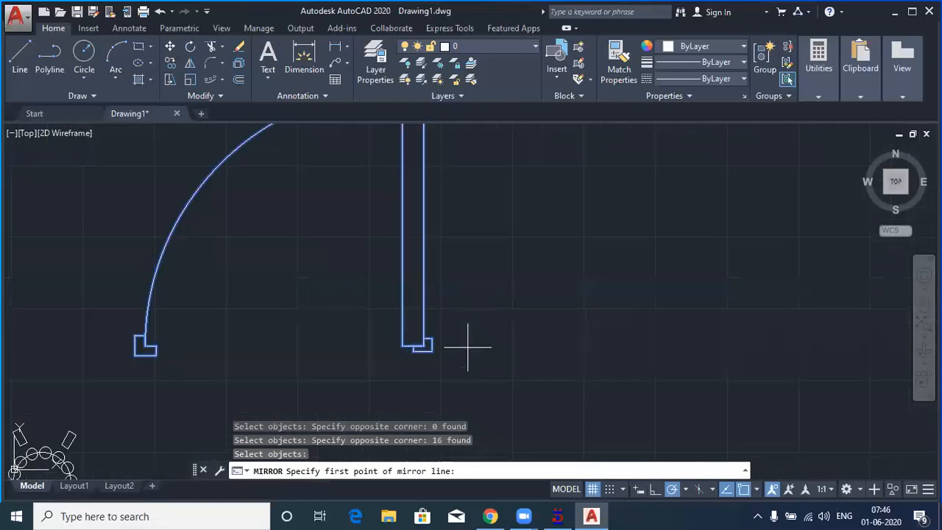
pyautogui.click(396, 345)
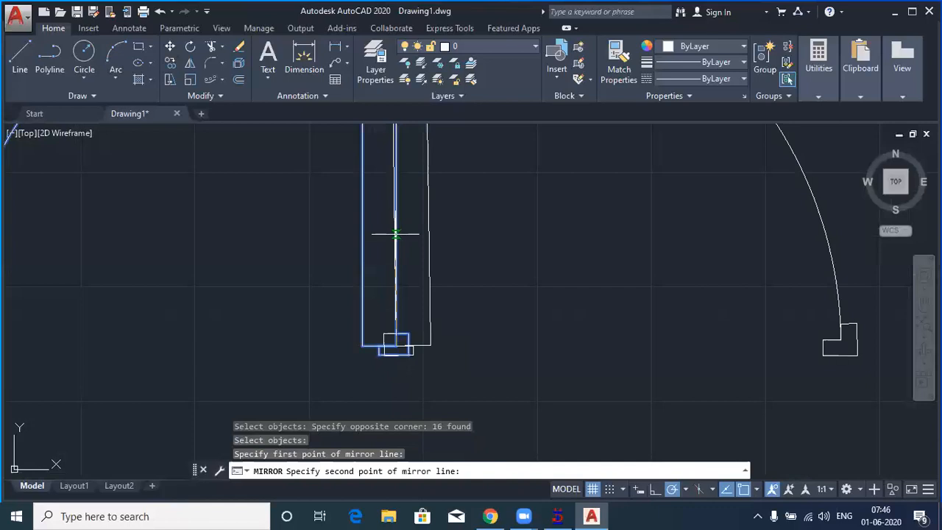
pyautogui.scroll(-4, 396, 234)
pyautogui.moveTo(393, 240); pyautogui.dragTo(410, 353, button='middle')
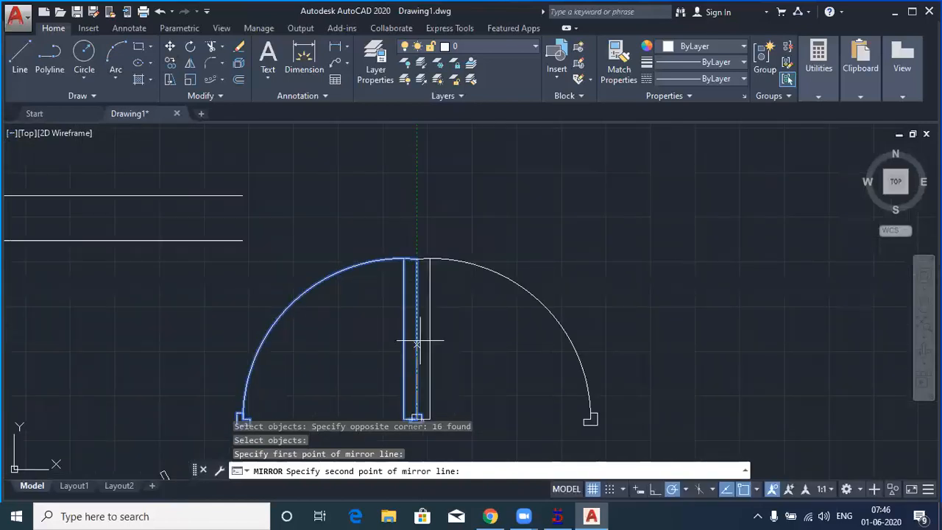
pyautogui.click(416, 258)
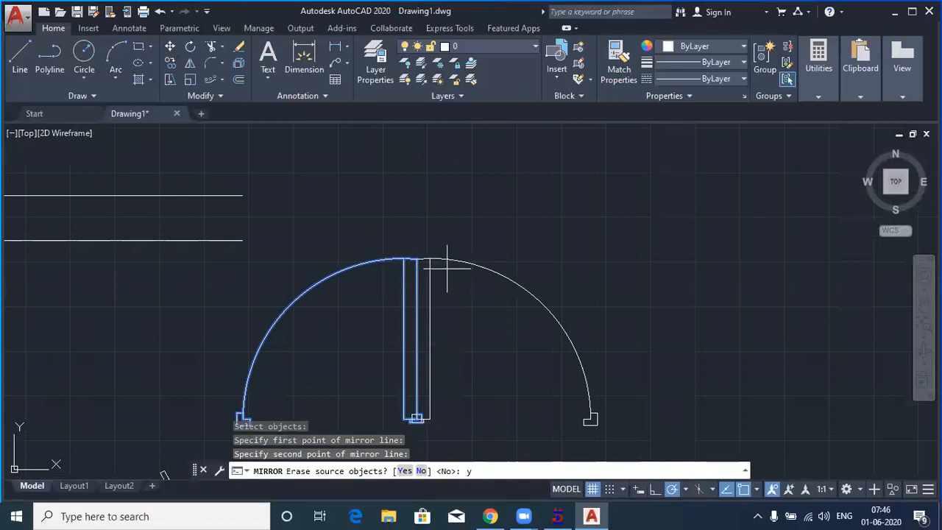
pyautogui.press('Return')
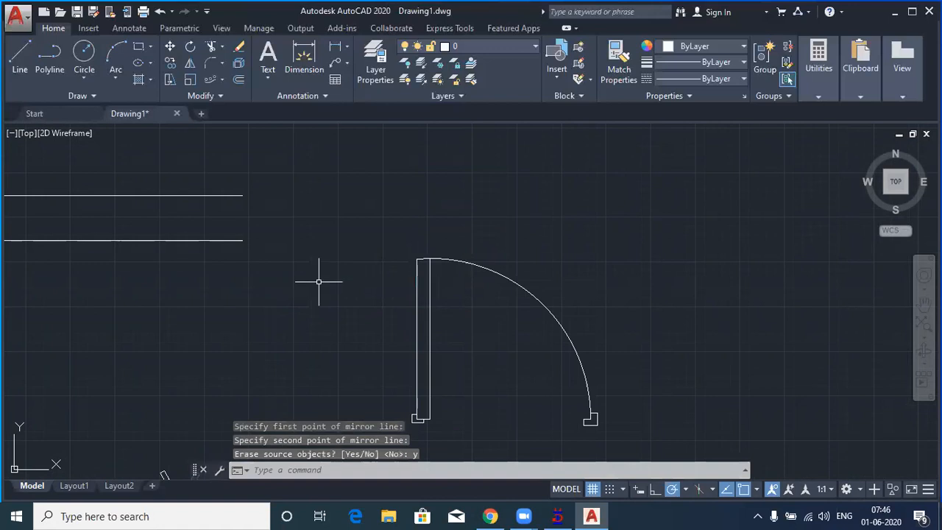
# - Mirror the flipped door with Ortho on about a vertical line through the swing arc's lower end, keeping the source
pyautogui.scroll(-2, 319, 281)
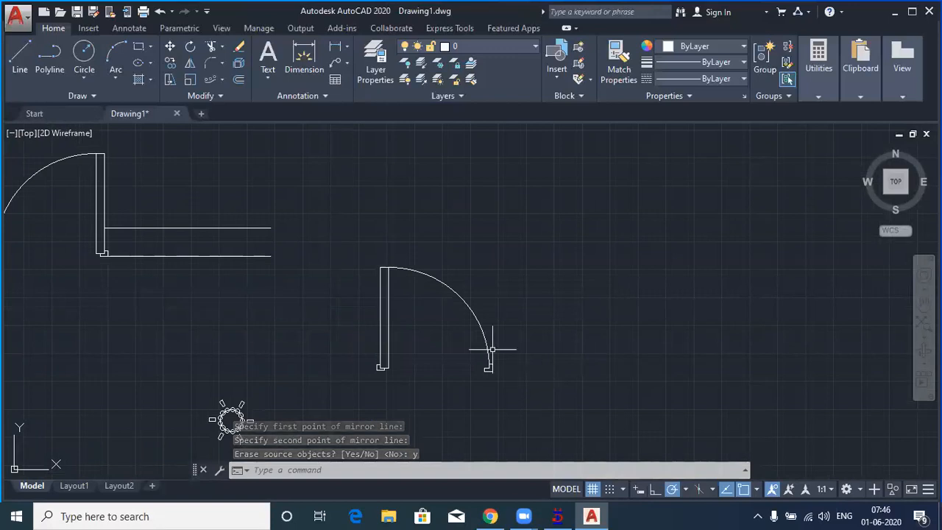
pyautogui.click(341, 241)
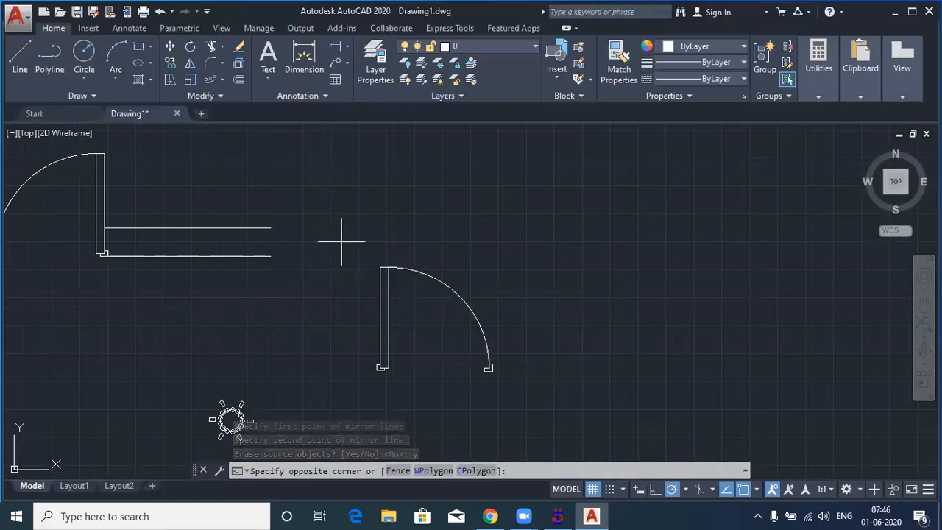
pyautogui.click(531, 409)
pyautogui.click(189, 64)
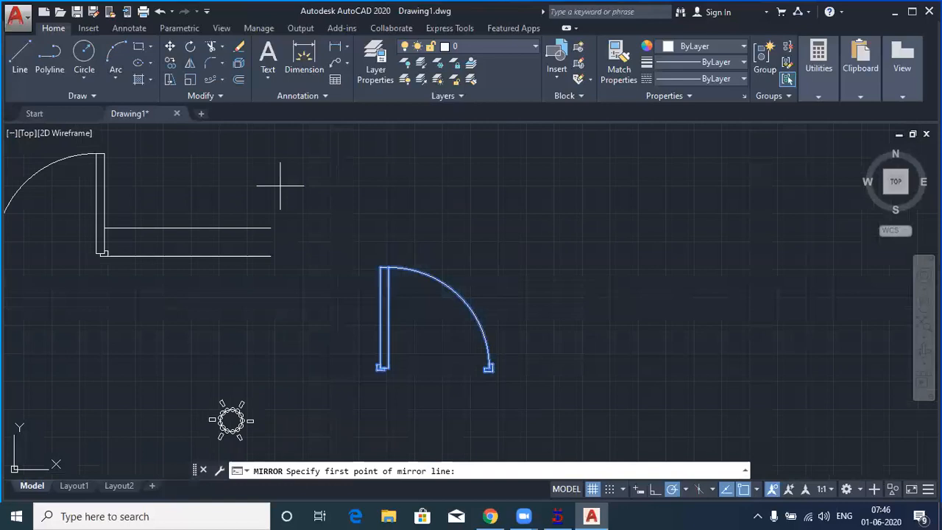
pyautogui.scroll(5, 486, 379)
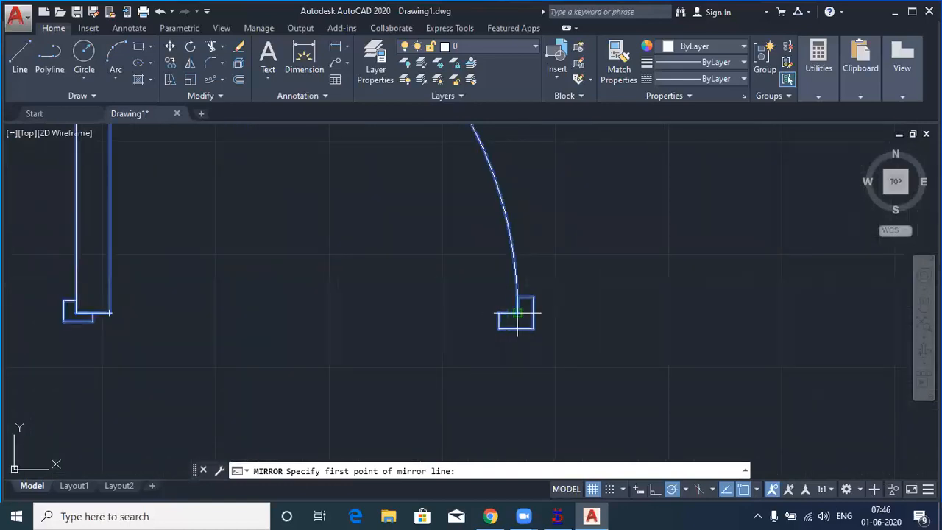
pyautogui.click(517, 314)
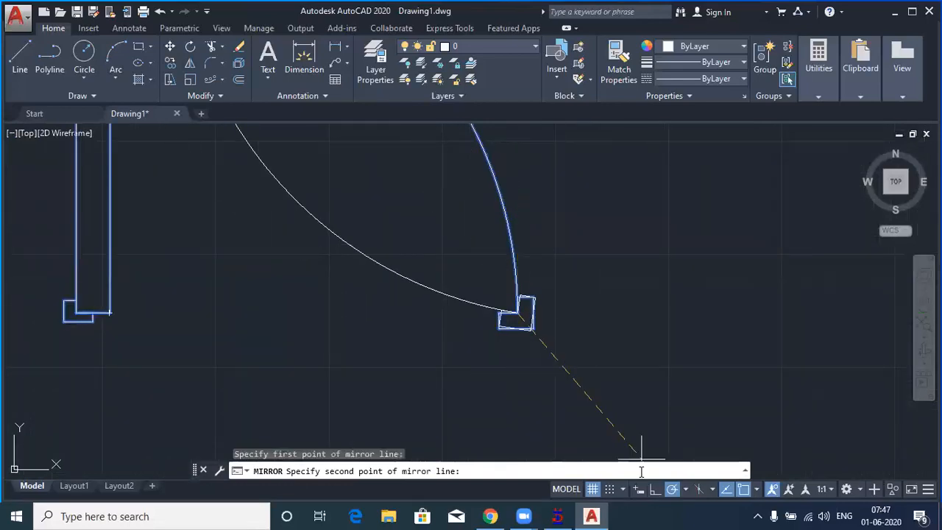
pyautogui.click(653, 491)
pyautogui.moveTo(553, 378); pyautogui.dragTo(552, 482, button='middle')
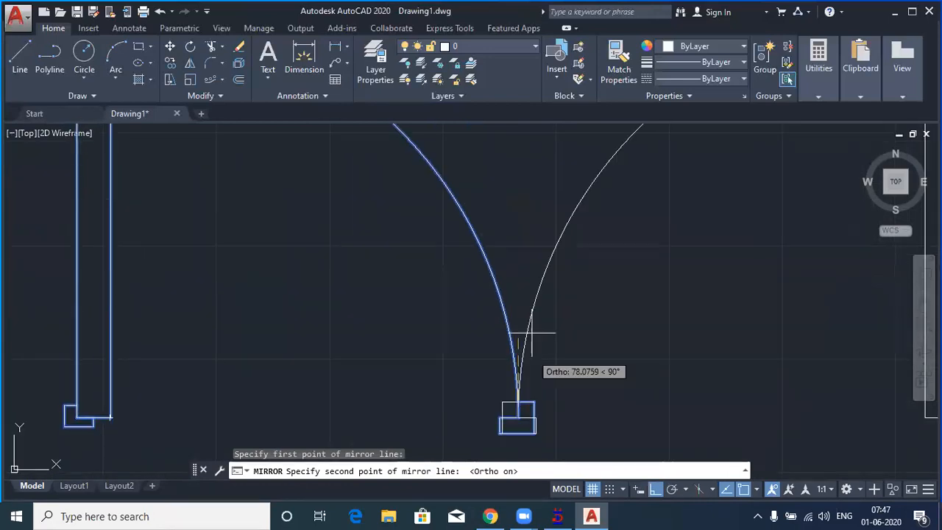
pyautogui.click(526, 206)
pyautogui.scroll(-5, 522, 197)
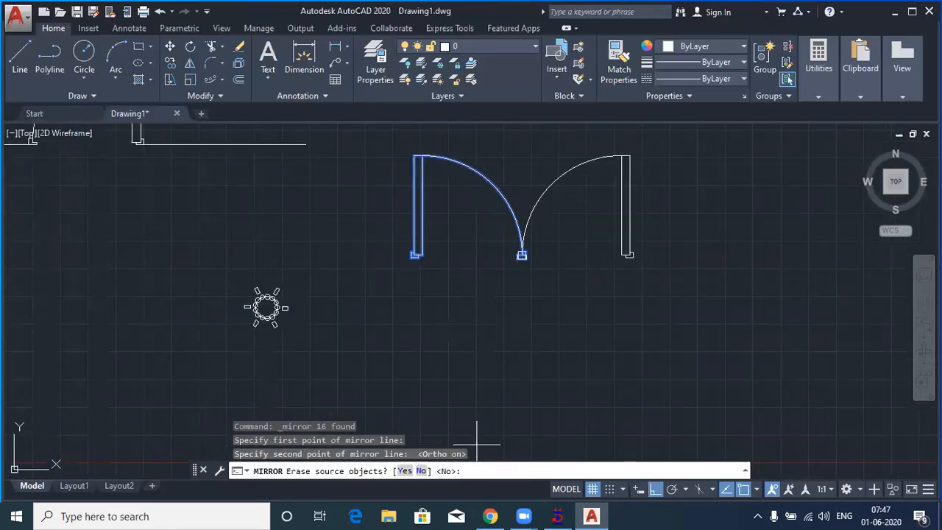
pyautogui.press('Return')
# - Erase the overlapping latch-side frames where the double door's two swing arcs meet
pyautogui.click(509, 246)
pyautogui.click(534, 278)
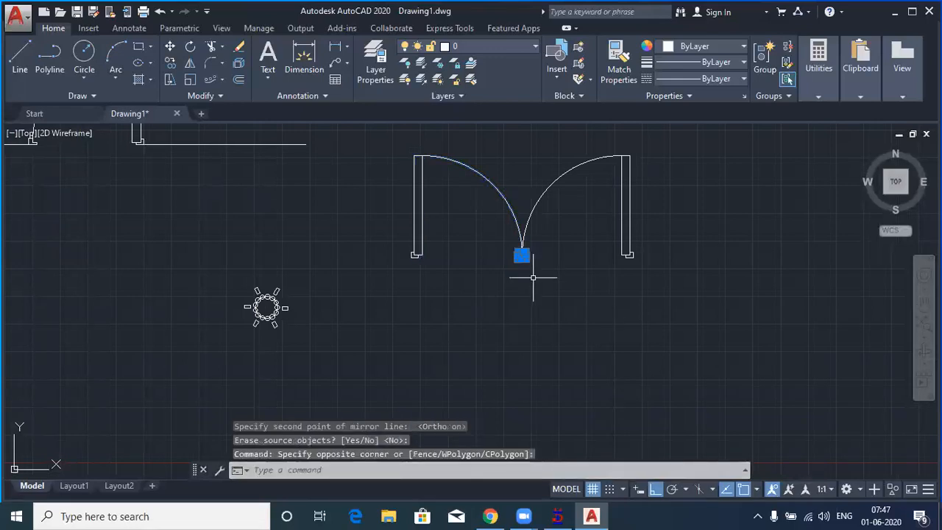
pyautogui.press('Delete')
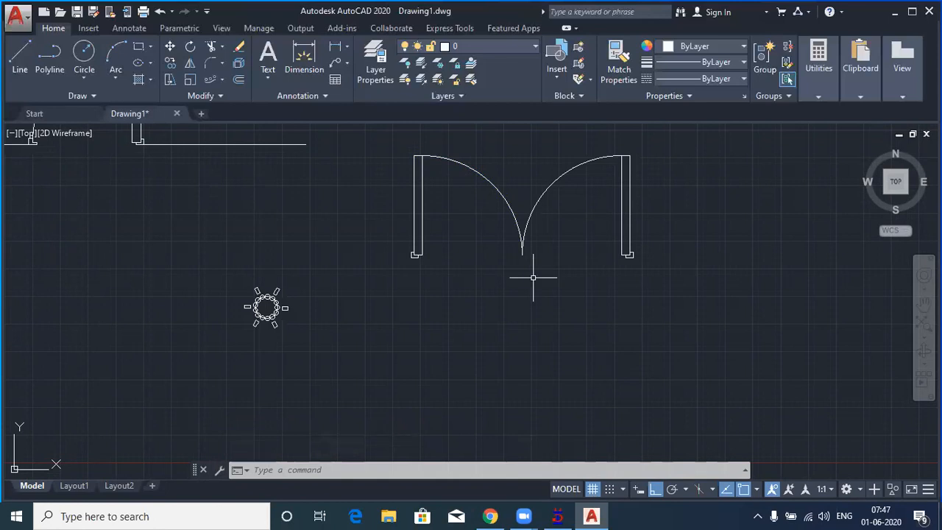
pyautogui.scroll(-2, 291, 237)
pyautogui.moveTo(314, 257); pyautogui.dragTo(353, 312, button='middle')
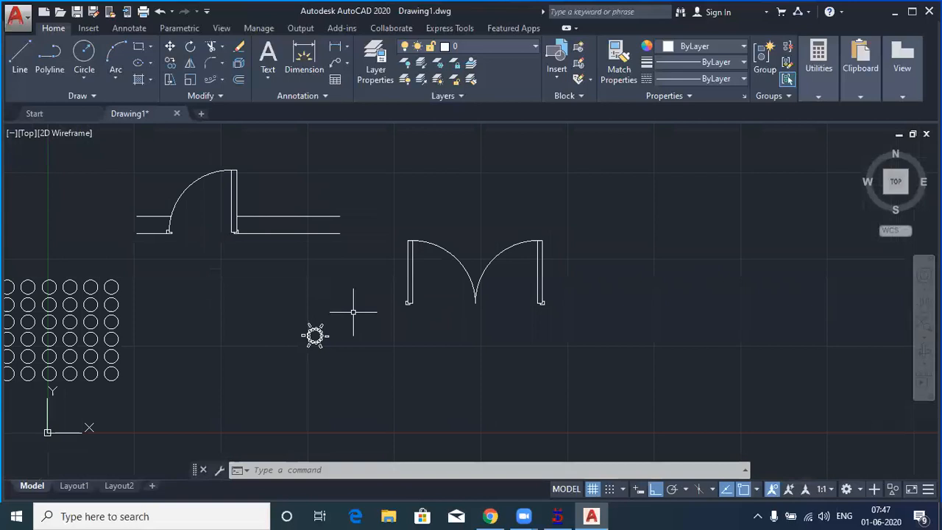